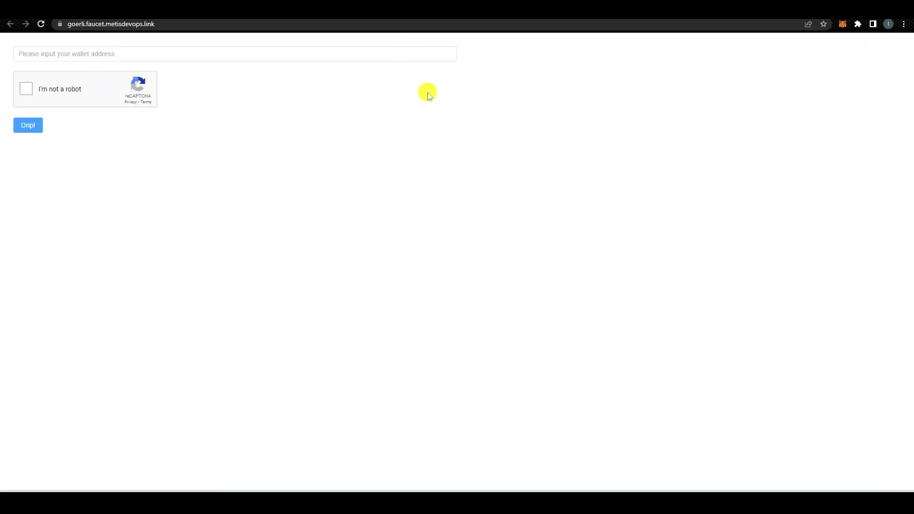
# Step: Try to request test tokens from the Metis Goerli faucet by pasting the wallet address and passing the robot check
pyautogui.rightClick(153, 56)
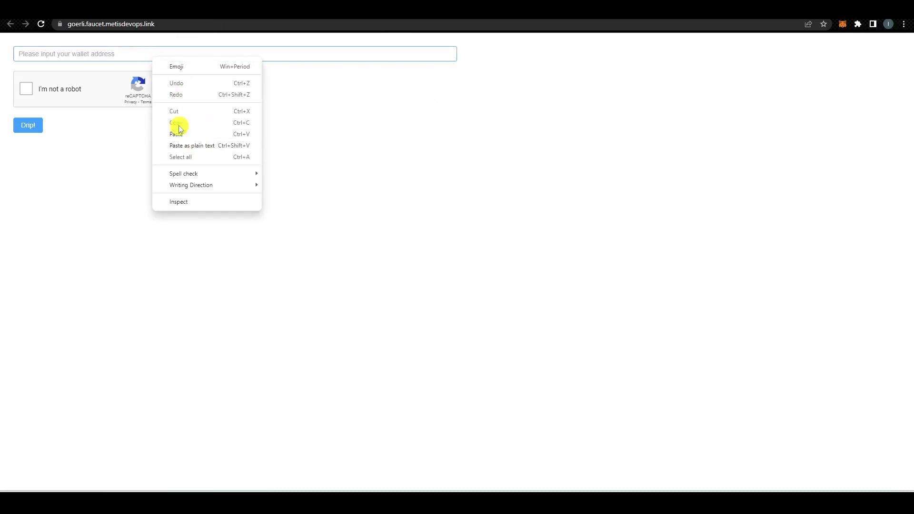
pyautogui.click(180, 133)
pyautogui.click(32, 88)
pyautogui.click(24, 125)
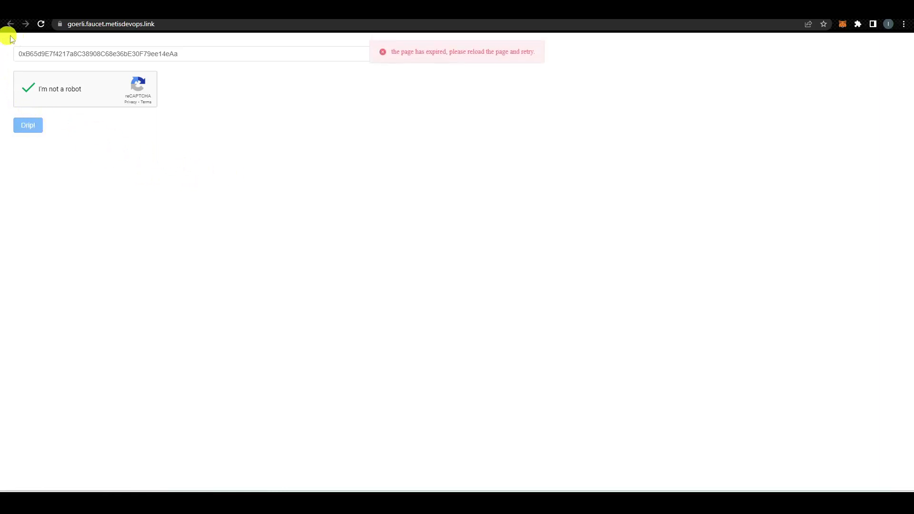
# Step: Reload the Metis Goerli faucet page, then submit the token request again with the wallet address and a completed robot check
pyautogui.click(43, 25)
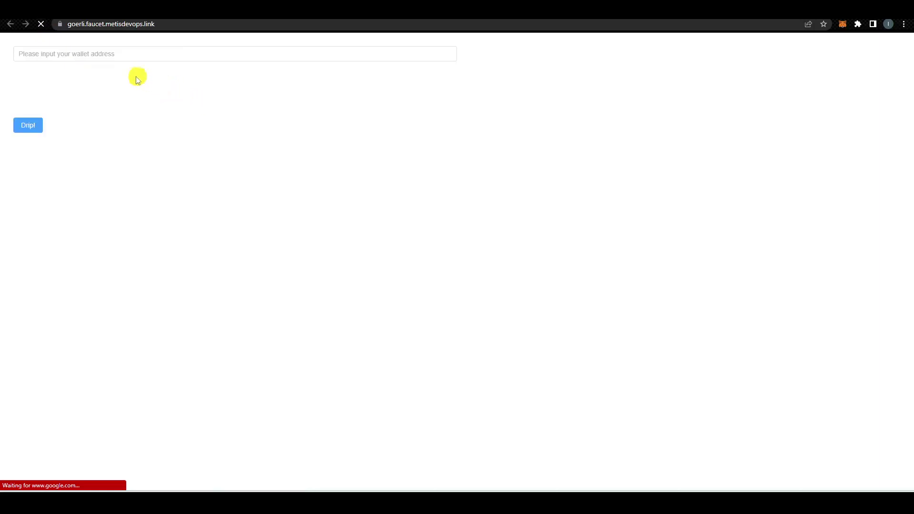
pyautogui.rightClick(72, 60)
pyautogui.click(102, 135)
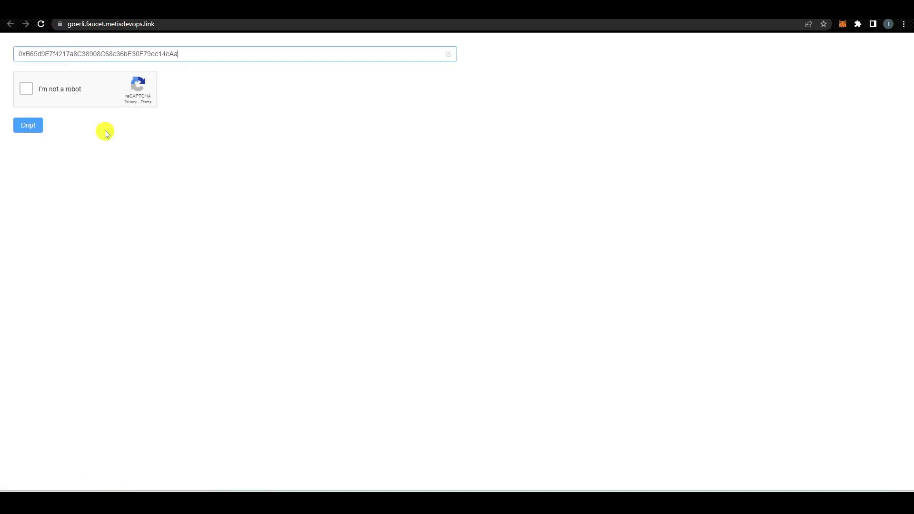
pyautogui.click(65, 92)
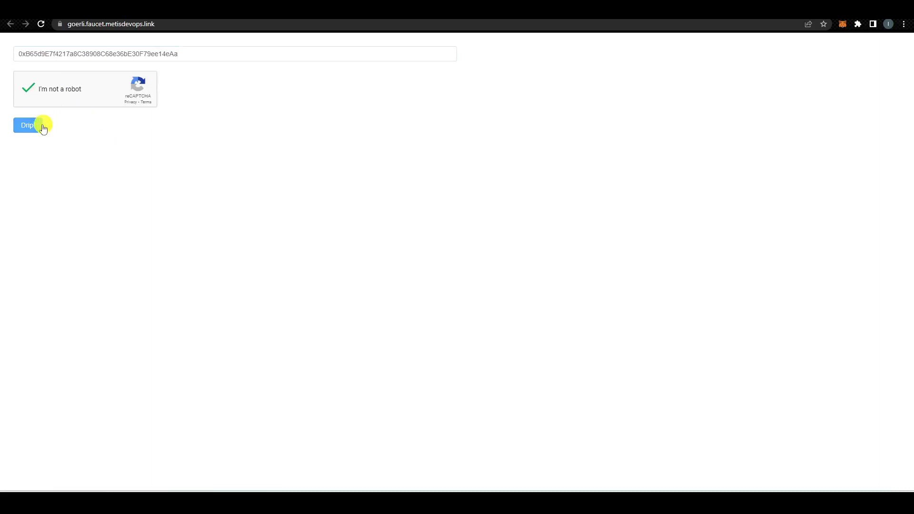
pyautogui.click(29, 125)
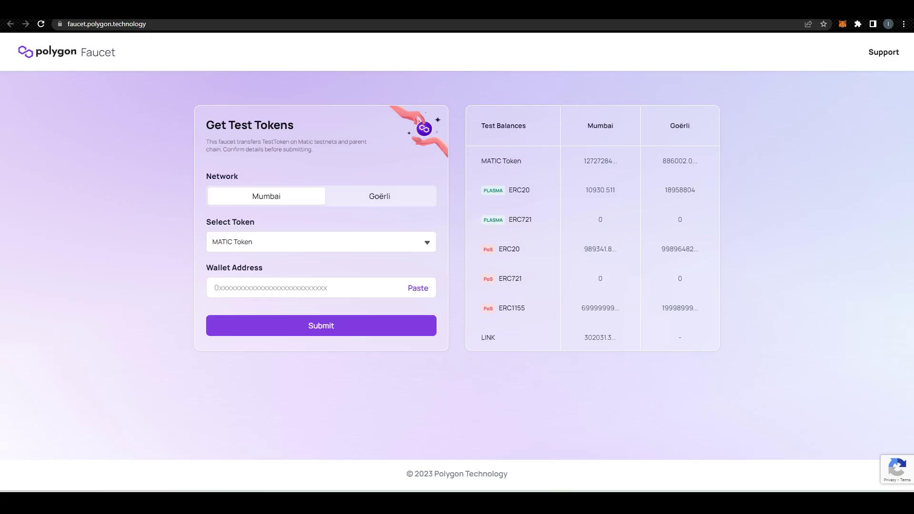
# Step: Switch to Telegram and look through the MI Earning channel down to the Sei Testnet Bridge post
pyautogui.click(547, 490)
pyautogui.scroll(-10, 500, 319)
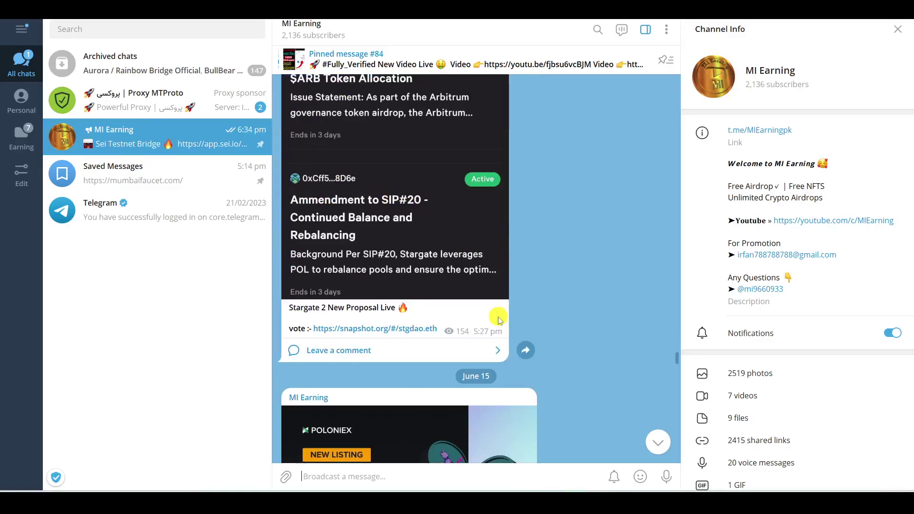
pyautogui.scroll(-15, 499, 320)
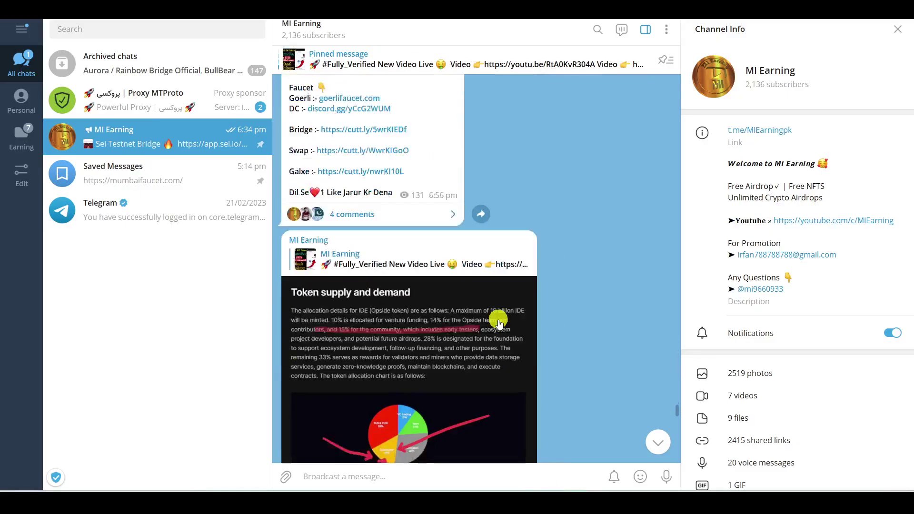
pyautogui.scroll(-15, 499, 323)
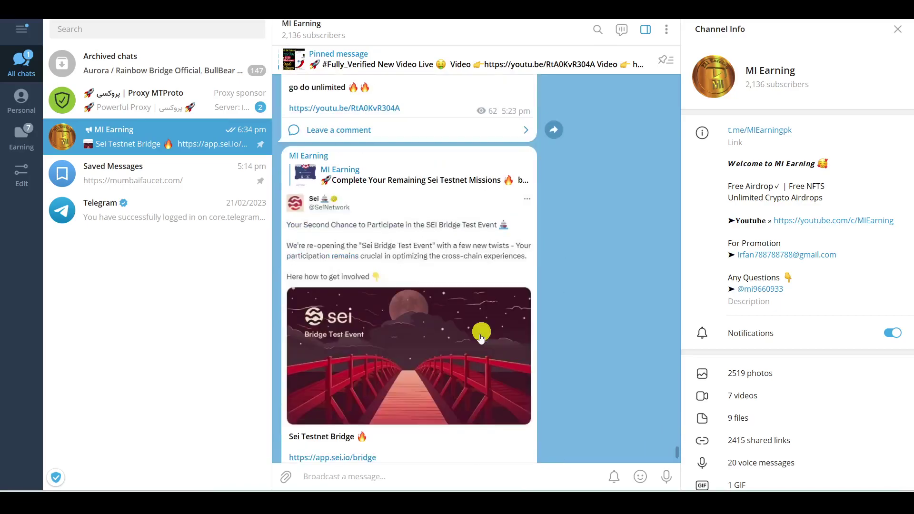
pyautogui.scroll(-3, 396, 344)
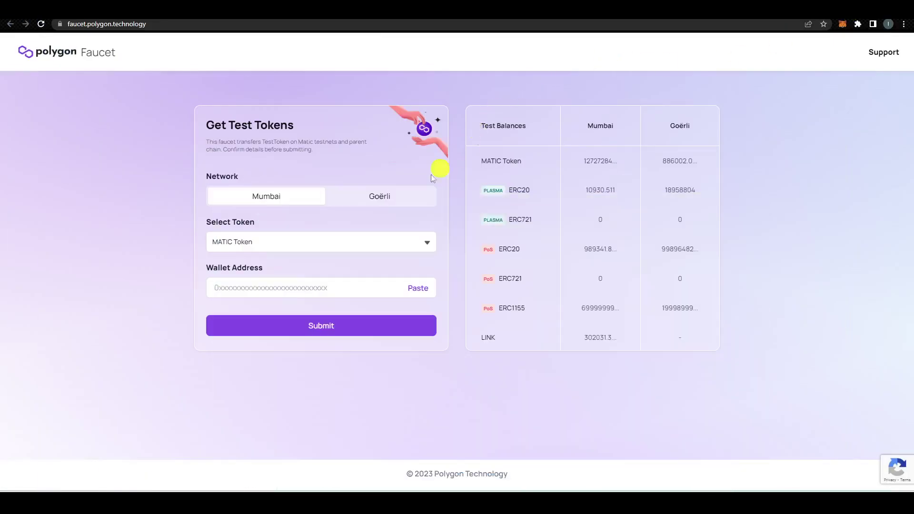
# Step: In the Polygon faucet, paste the wallet address, submit the MATIC Token request on Mumbai and confirm the transfer
pyautogui.click(316, 284)
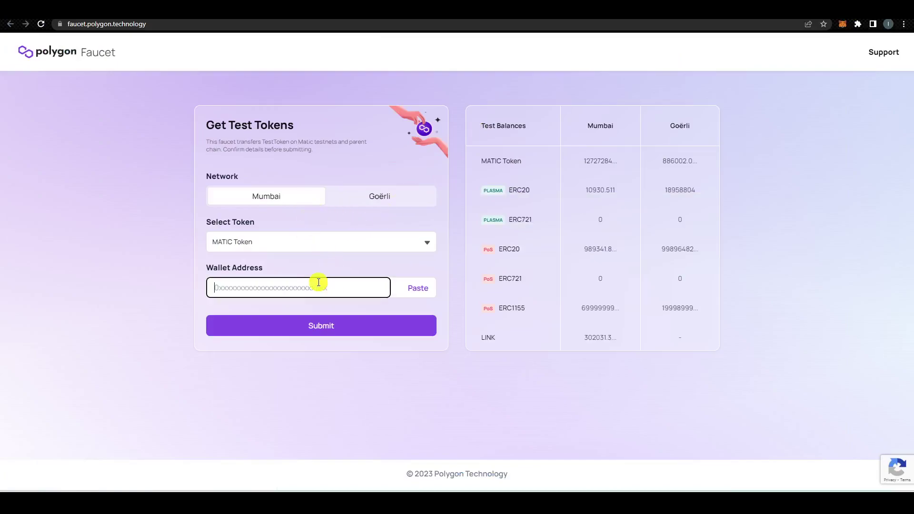
pyautogui.rightClick(317, 284)
pyautogui.click(339, 355)
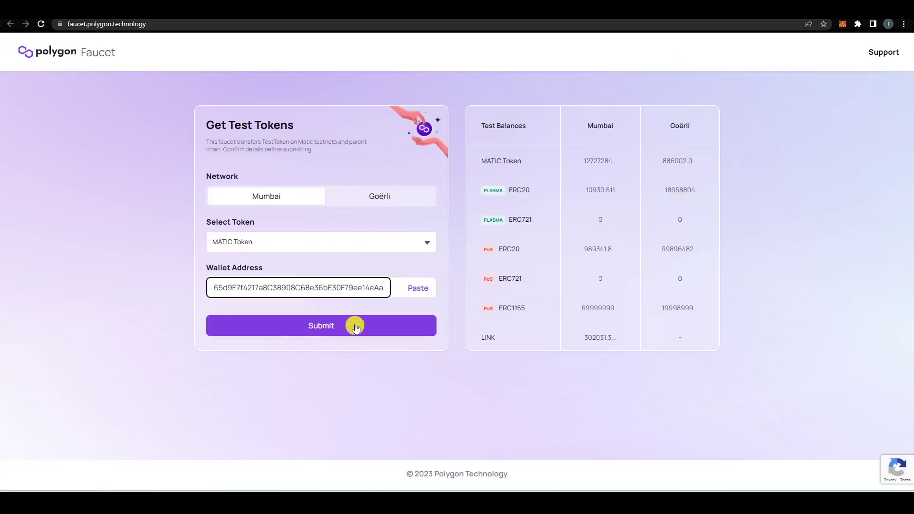
pyautogui.click(355, 327)
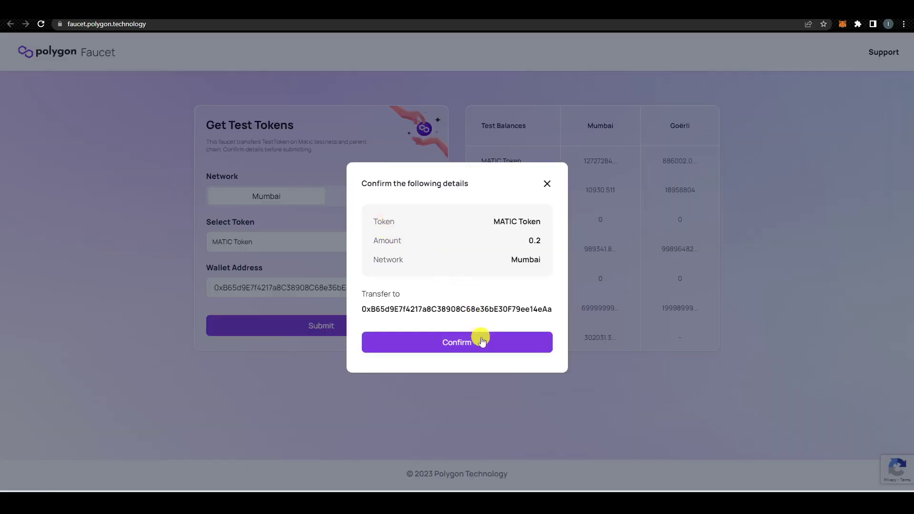
pyautogui.click(477, 341)
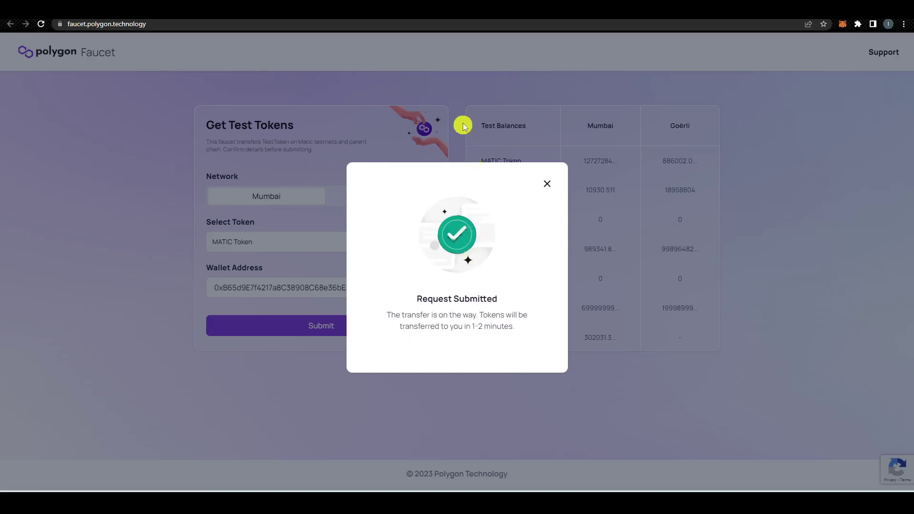
# Step: Open the Fantom Testnet Opera faucet, complete the robot check, paste the wallet address and request testnet FTM
pyautogui.click(529, 18)
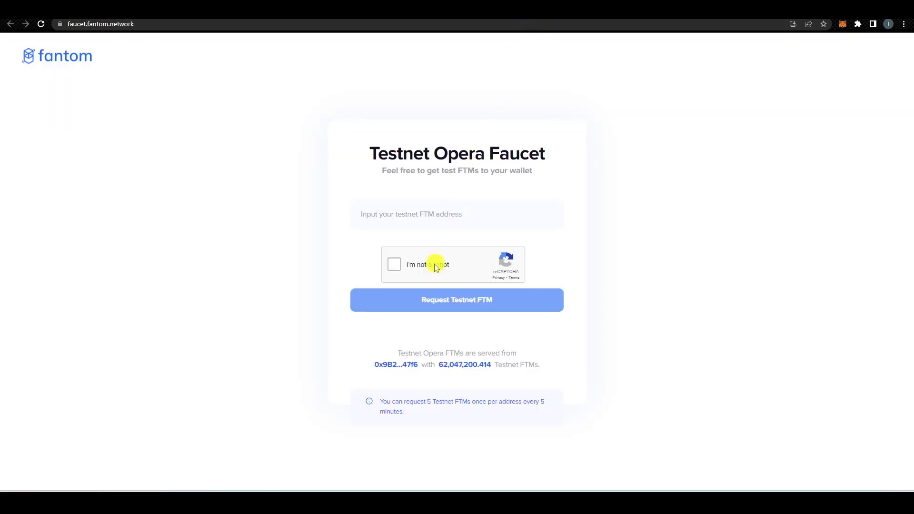
pyautogui.click(394, 264)
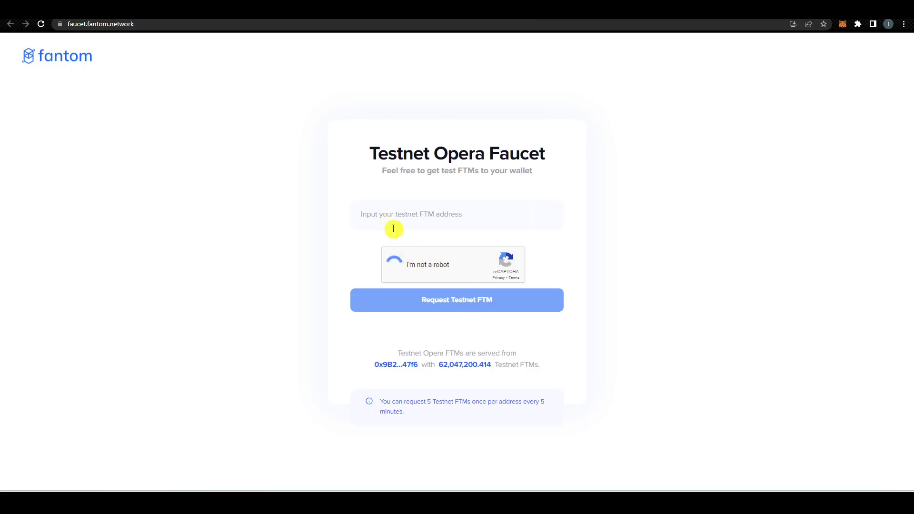
pyautogui.rightClick(390, 219)
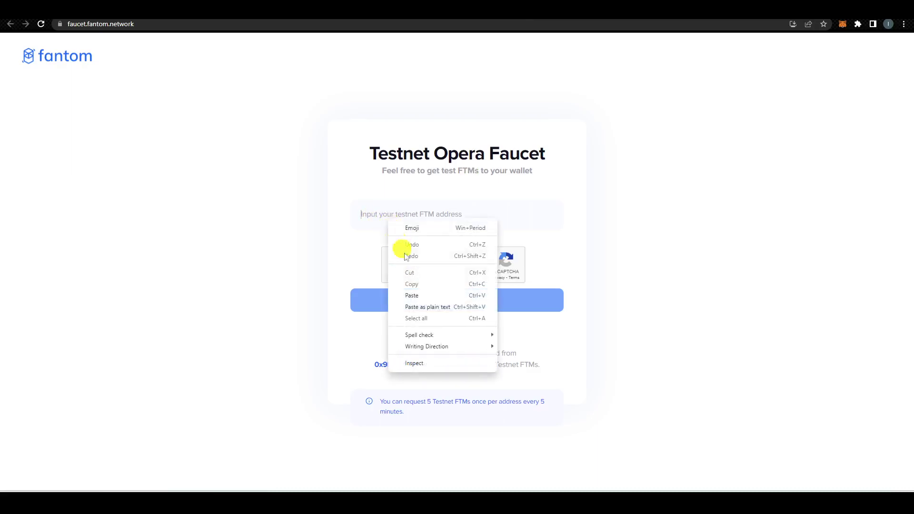
pyautogui.click(415, 296)
pyautogui.click(416, 296)
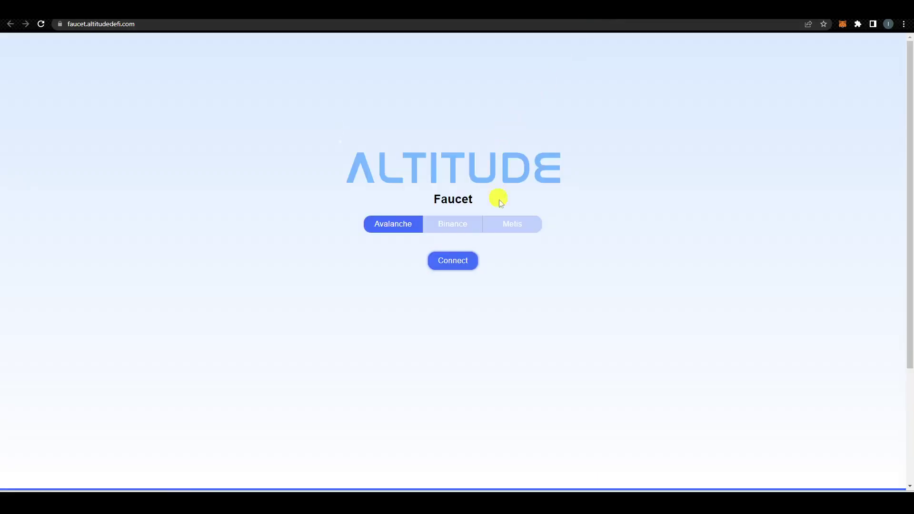
# Step: Connect the MetaMask wallet's Account 1 to the Altitude faucet
pyautogui.scroll(-1, 608, 74)
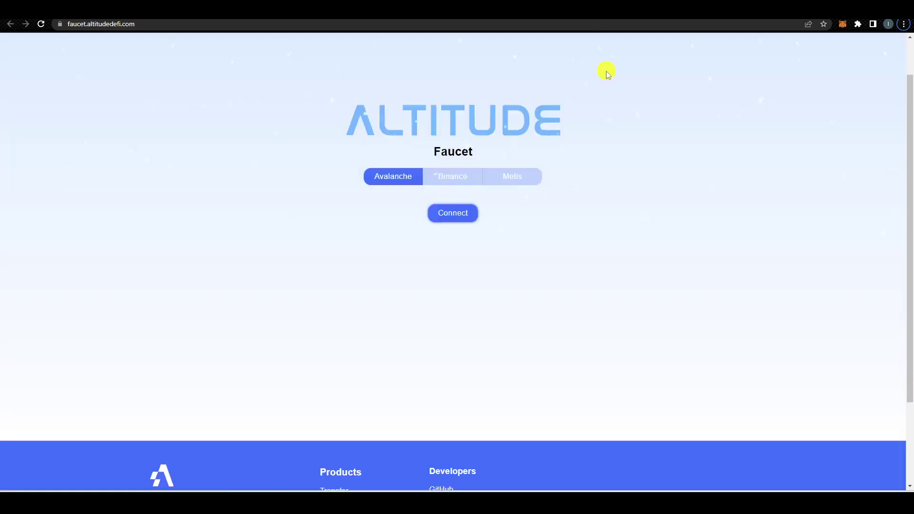
pyautogui.click(476, 214)
pyautogui.click(401, 223)
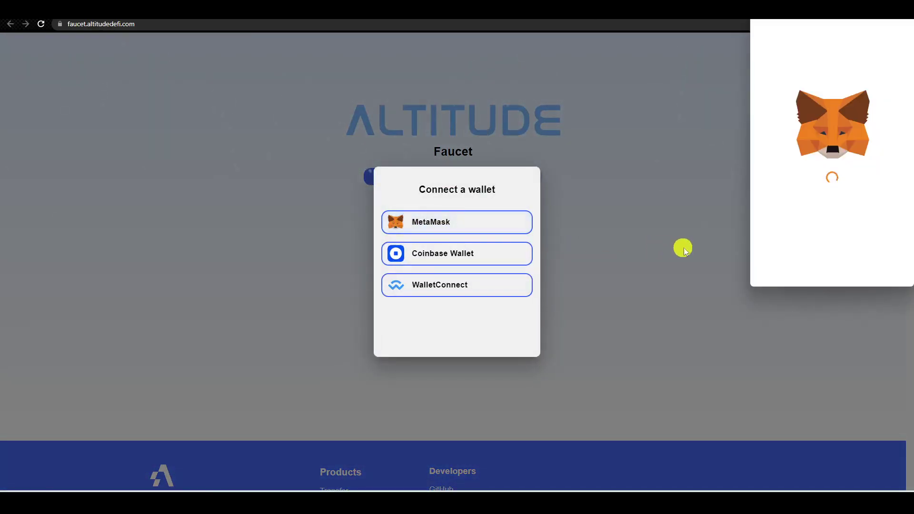
pyautogui.click(857, 269)
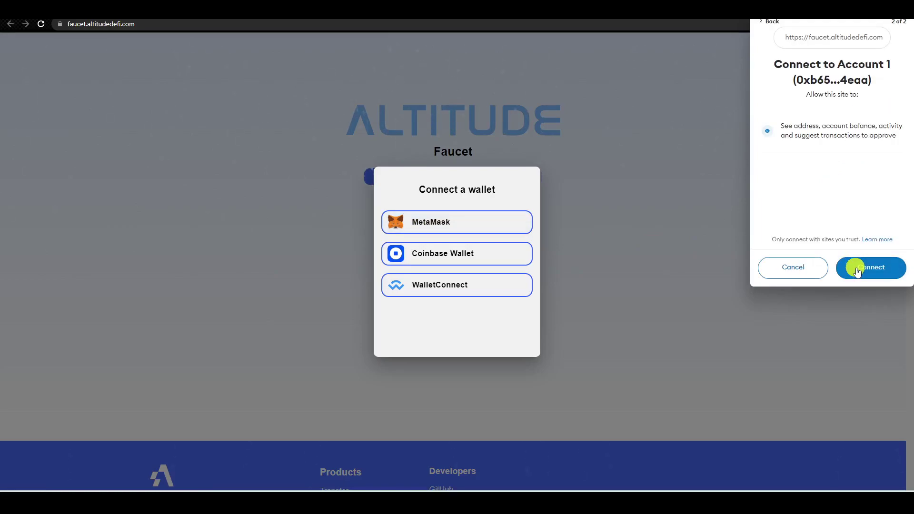
pyautogui.click(857, 270)
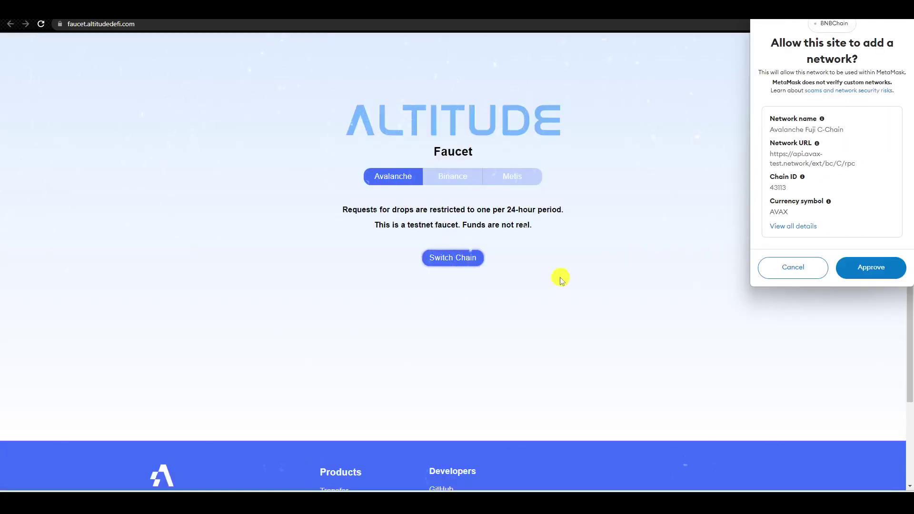
# Step: Add and switch MetaMask to Avalanche Fuji C-Chain, and confirm the Avalanche token request transaction
pyautogui.click(868, 272)
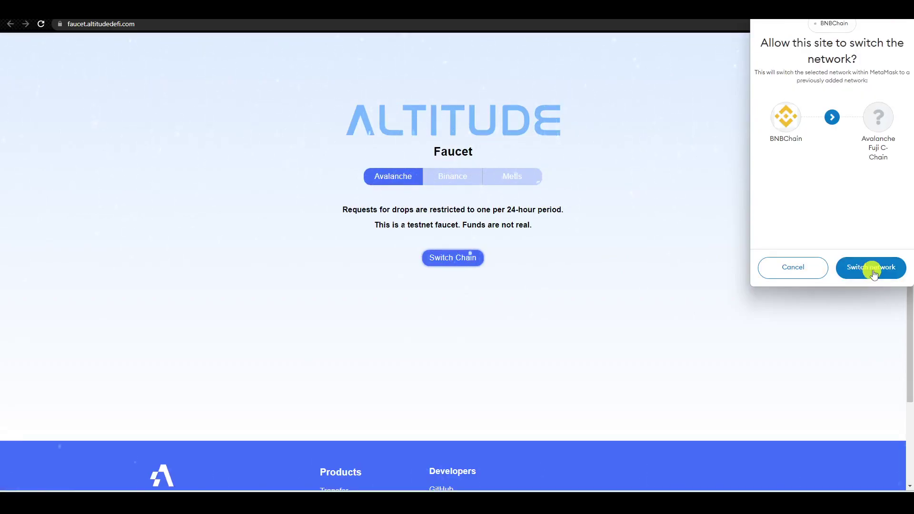
pyautogui.click(875, 274)
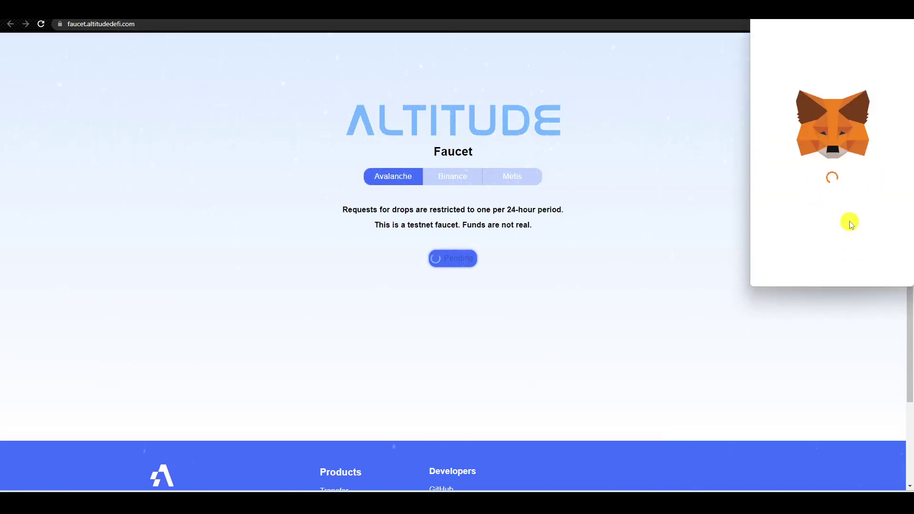
pyautogui.click(870, 267)
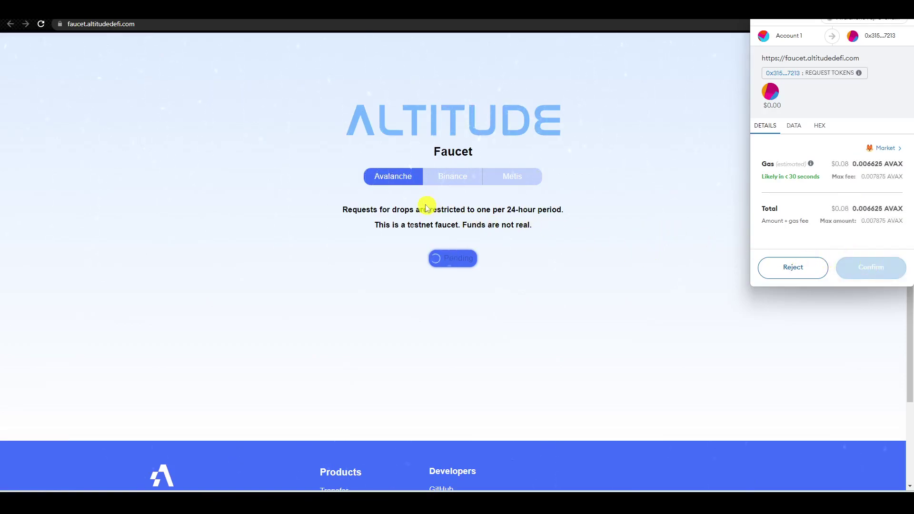
pyautogui.click(863, 270)
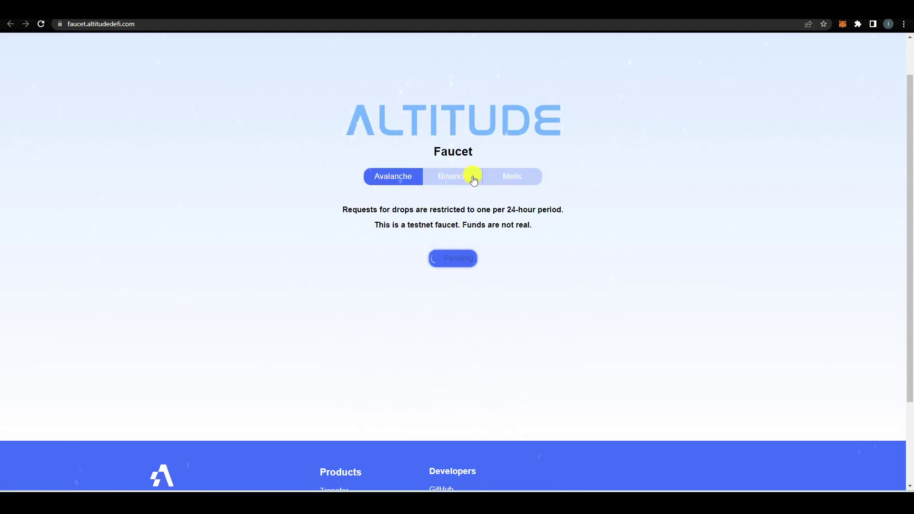
# Step: Choose Binance in the Altitude faucet, then add the BSC Testnet network to MetaMask and switch to it
pyautogui.click(455, 178)
pyautogui.click(467, 255)
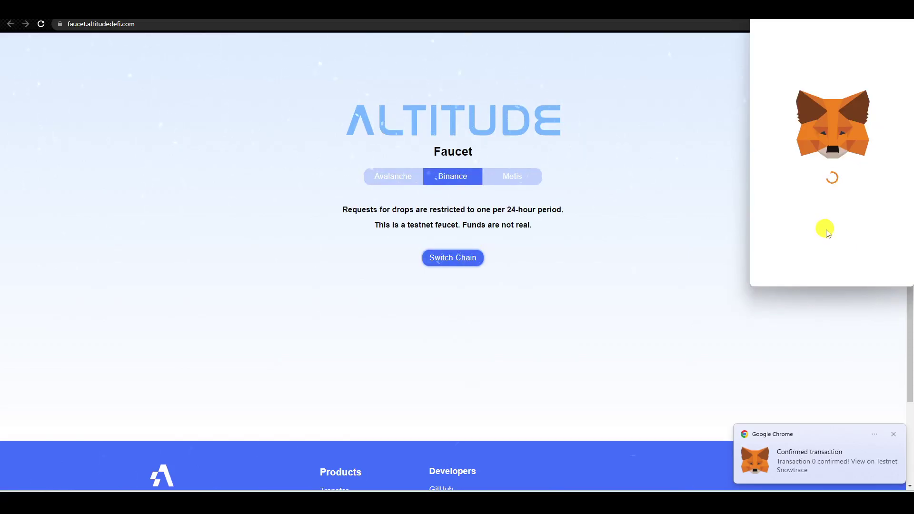
pyautogui.click(862, 278)
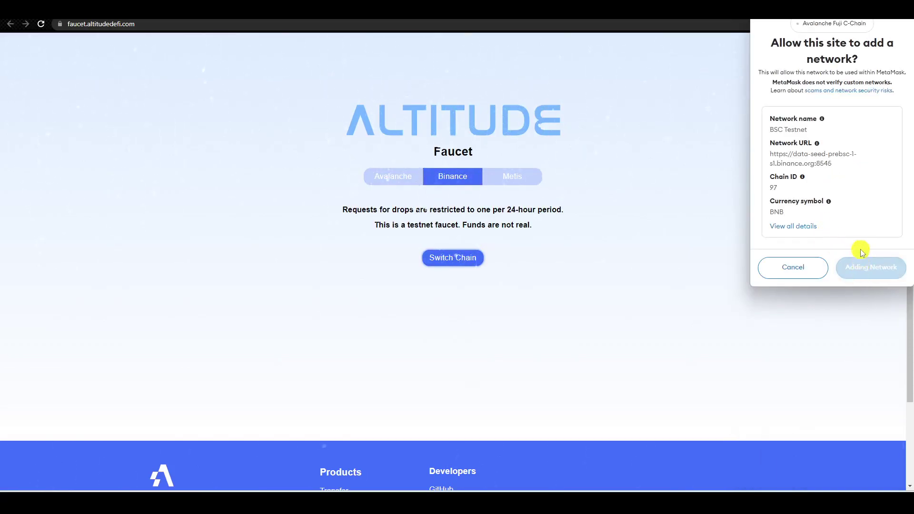
pyautogui.click(862, 269)
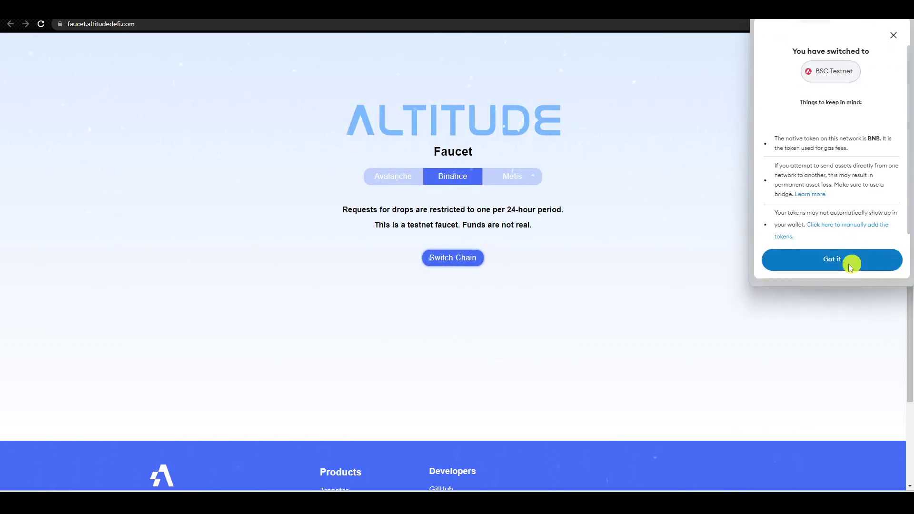
pyautogui.click(860, 270)
# Step: Request the Binance test tokens from the Altitude faucet and confirm the BSC Testnet transaction in MetaMask
pyautogui.click(474, 259)
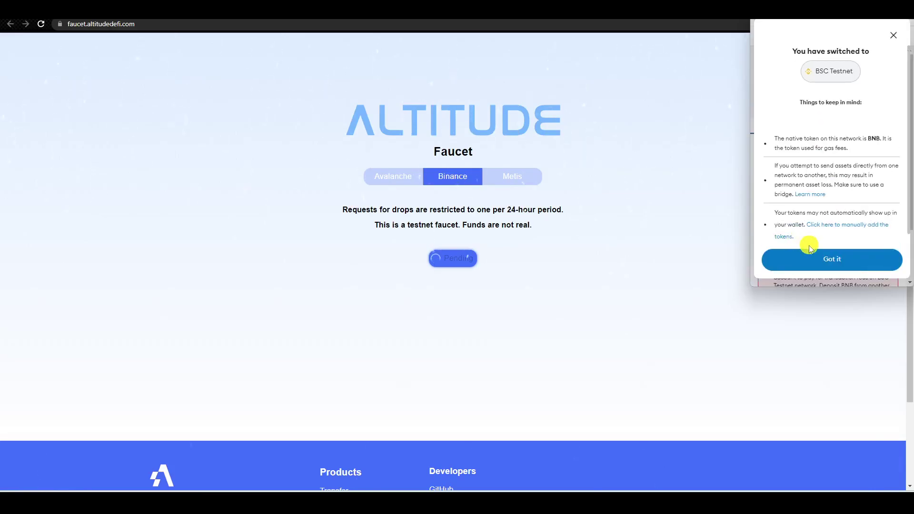
pyautogui.click(825, 257)
pyautogui.scroll(-2, 831, 215)
pyautogui.scroll(-2, 831, 216)
pyautogui.scroll(3, 831, 216)
pyautogui.scroll(-3, 827, 217)
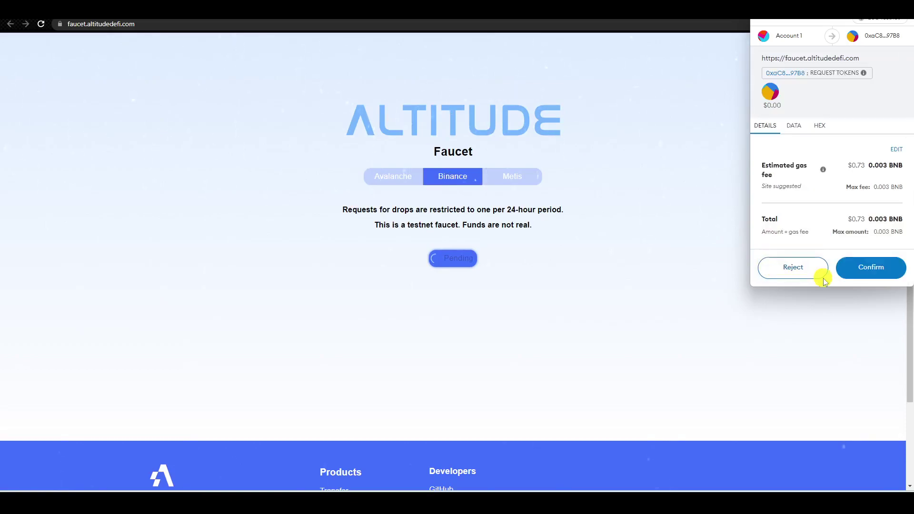
pyautogui.click(878, 280)
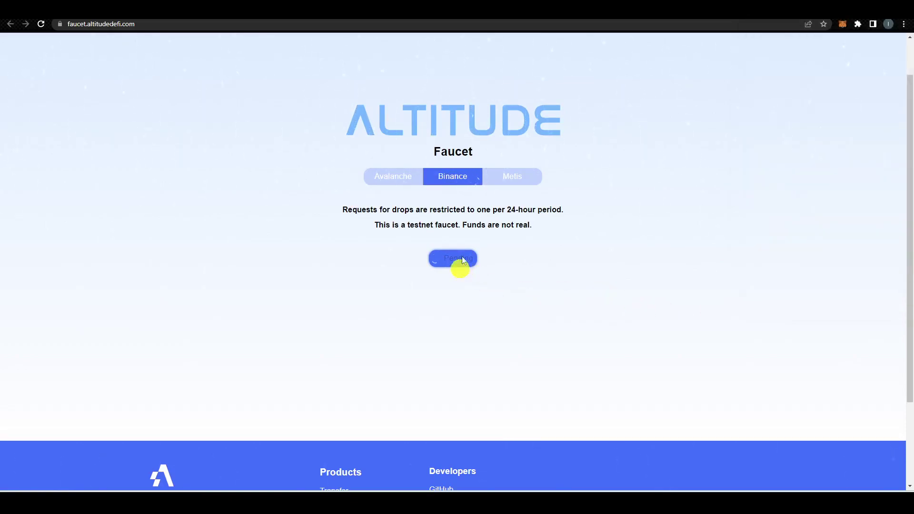
# Step: Switch MetaMask to Metis Goerli (Testnet) through the faucet's Metis option, and request the Metis test tokens with MetaMask confirmation
pyautogui.click(519, 178)
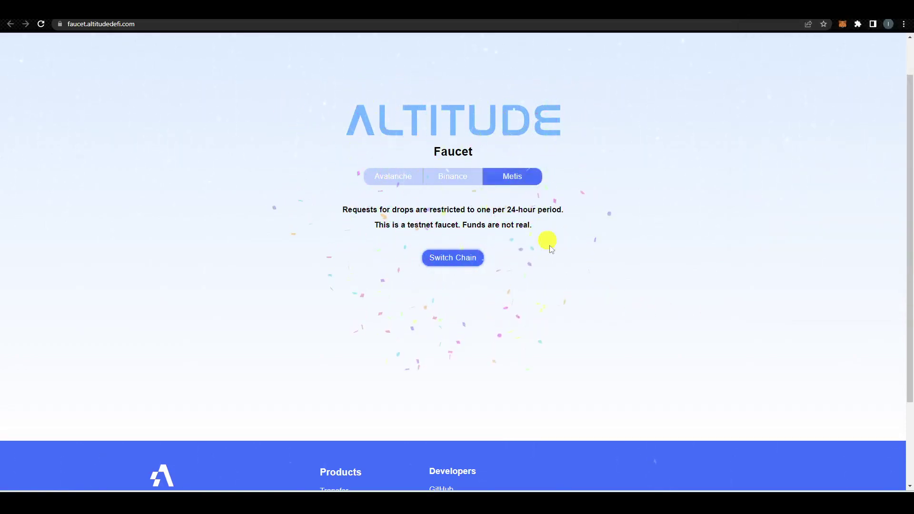
pyautogui.click(440, 260)
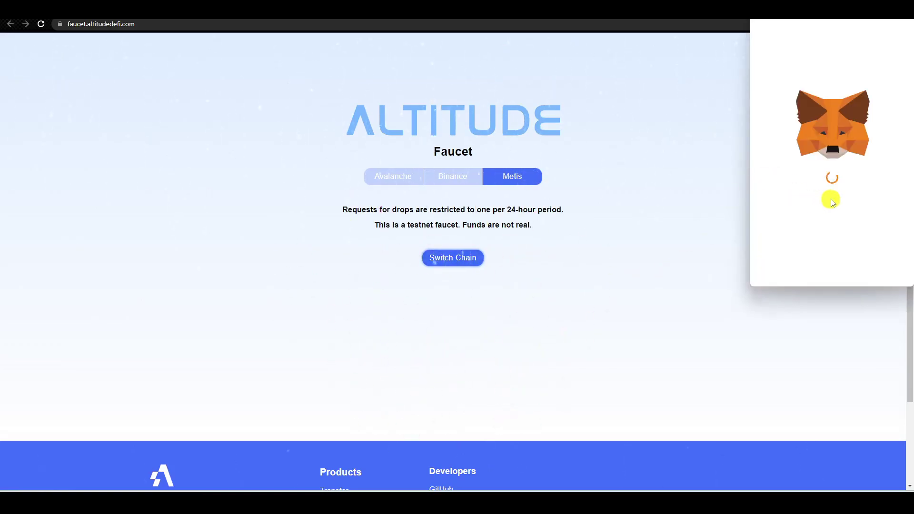
pyautogui.click(858, 263)
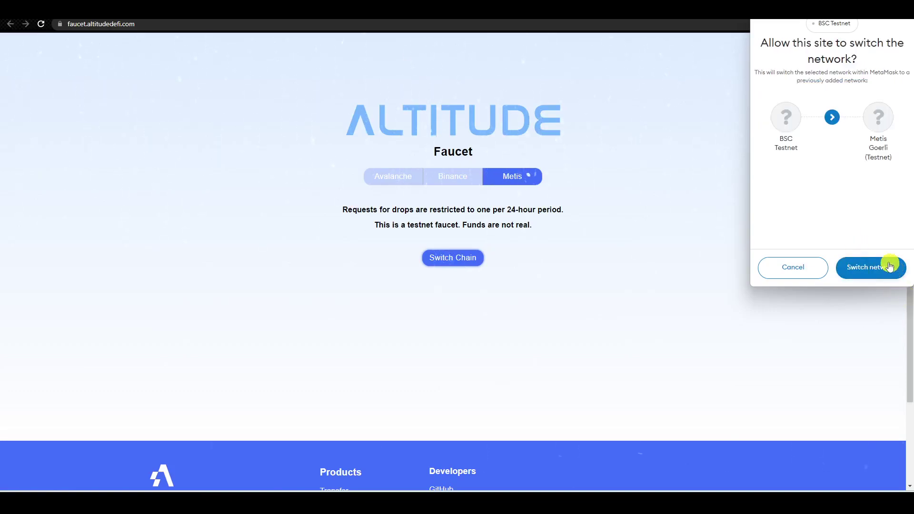
pyautogui.click(890, 267)
pyautogui.click(462, 264)
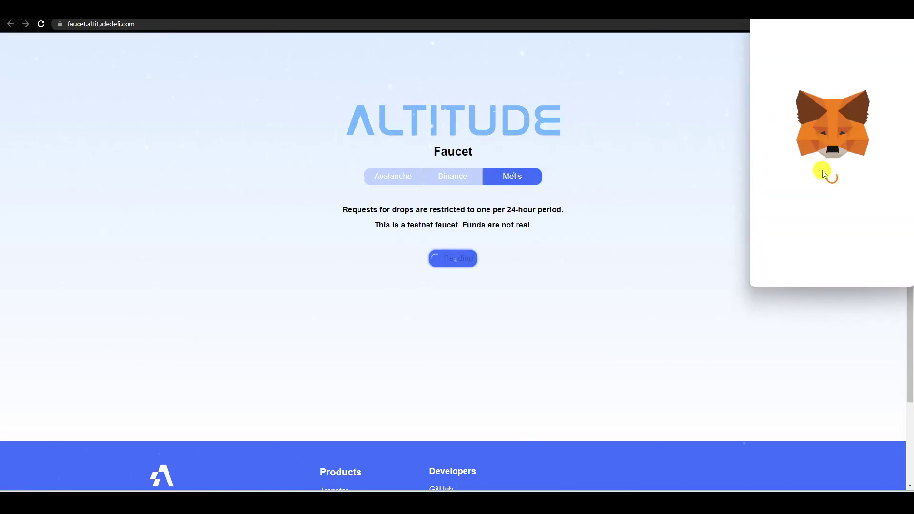
pyautogui.click(856, 279)
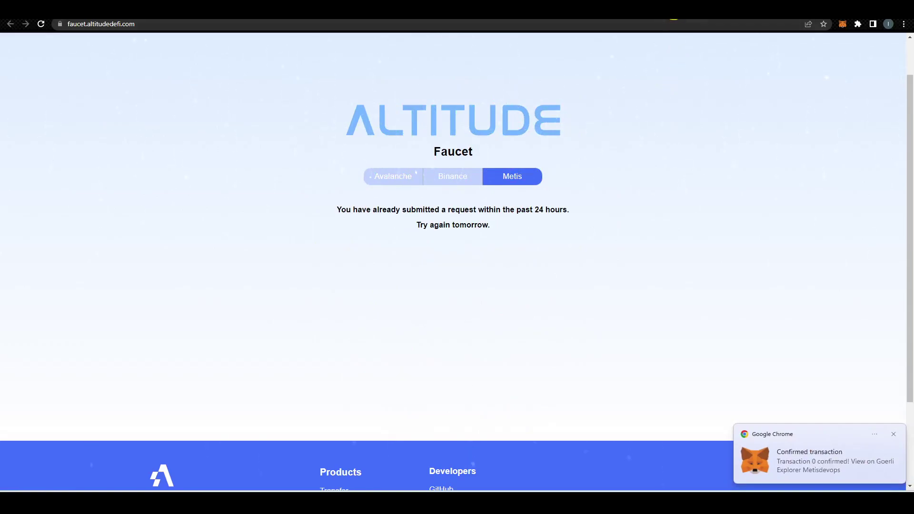
# Step: Connect MetaMask's Account 1 to the Altitude testnet Transfer page and set the origin network to Avalanche
pyautogui.hotkey('ctrl', 'Tab')
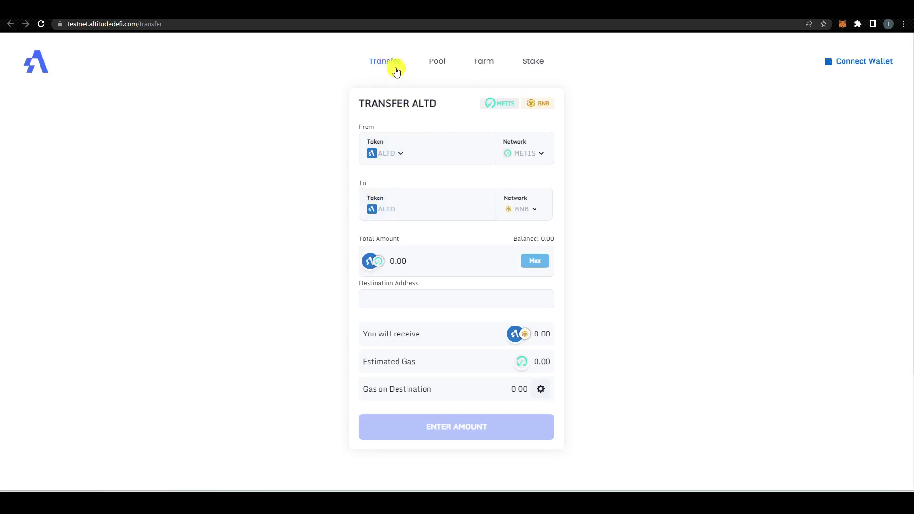
pyautogui.click(834, 61)
pyautogui.click(490, 244)
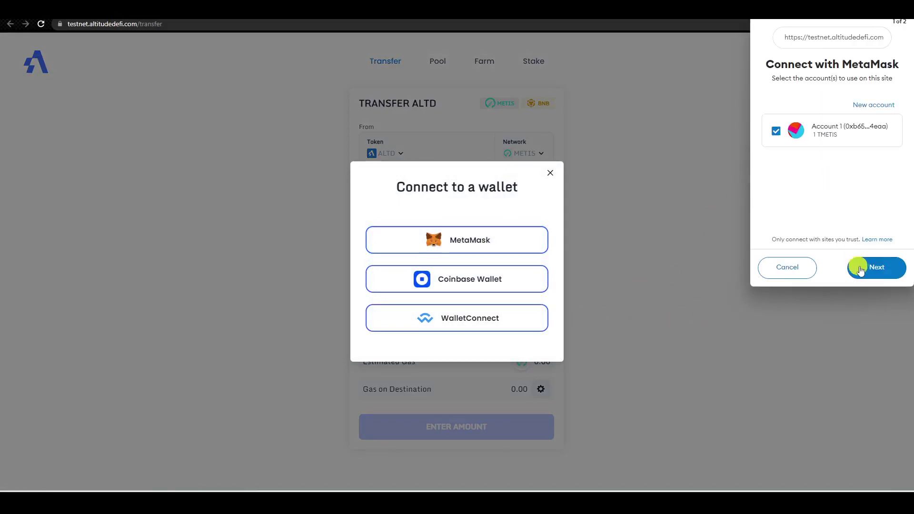
pyautogui.click(862, 267)
pyautogui.click(863, 268)
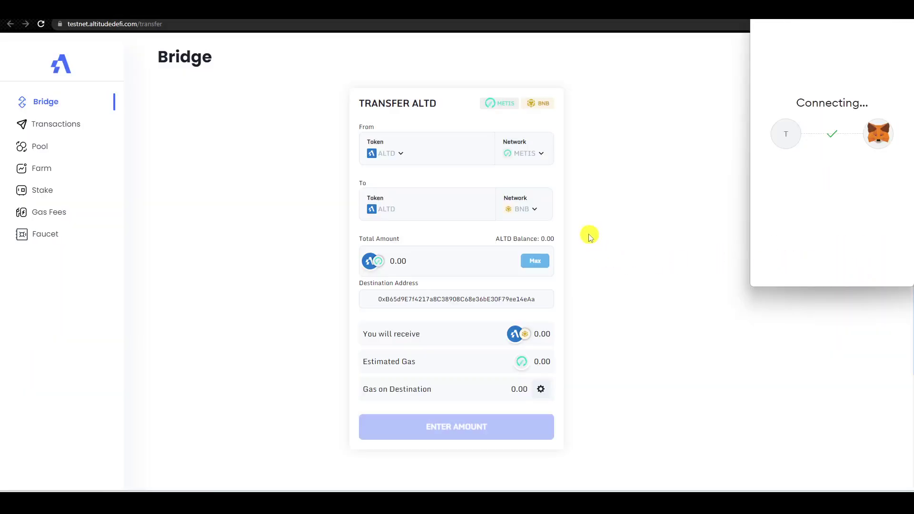
pyautogui.click(856, 262)
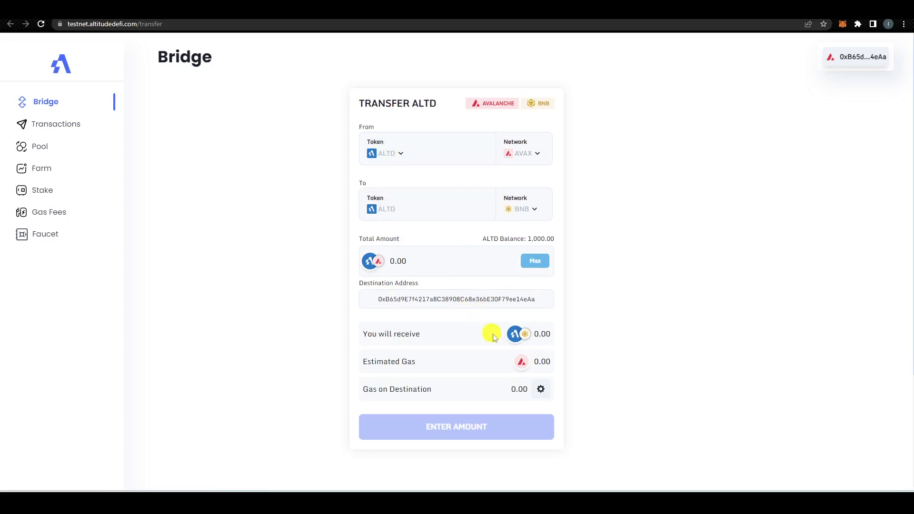
pyautogui.moveTo(481, 238); pyautogui.dragTo(582, 247)
pyautogui.click(586, 253)
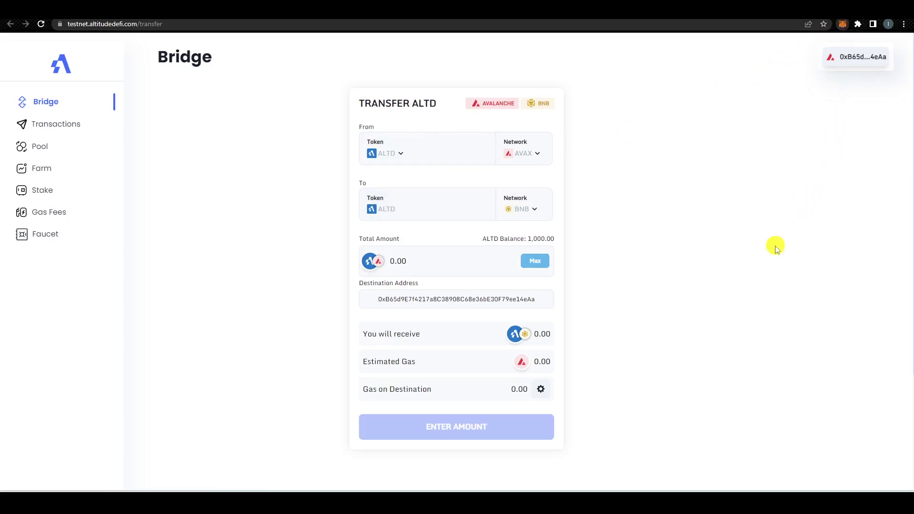
pyautogui.click(732, 217)
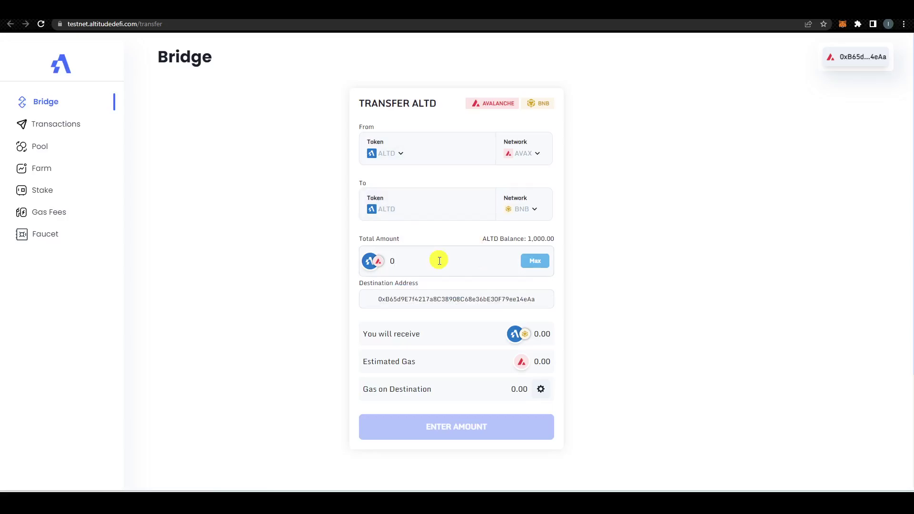
# Step: Transfer 23 ALTD from Avalanche to BNB and confirm the transaction in MetaMask
pyautogui.write('23')
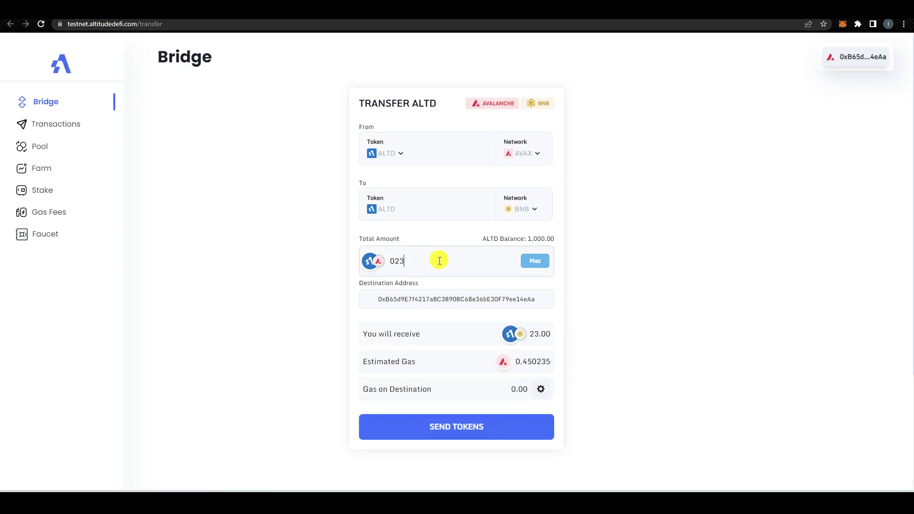
pyautogui.press('BackSpace')
pyautogui.press('BackSpace')
pyautogui.write('2')
pyautogui.click(477, 434)
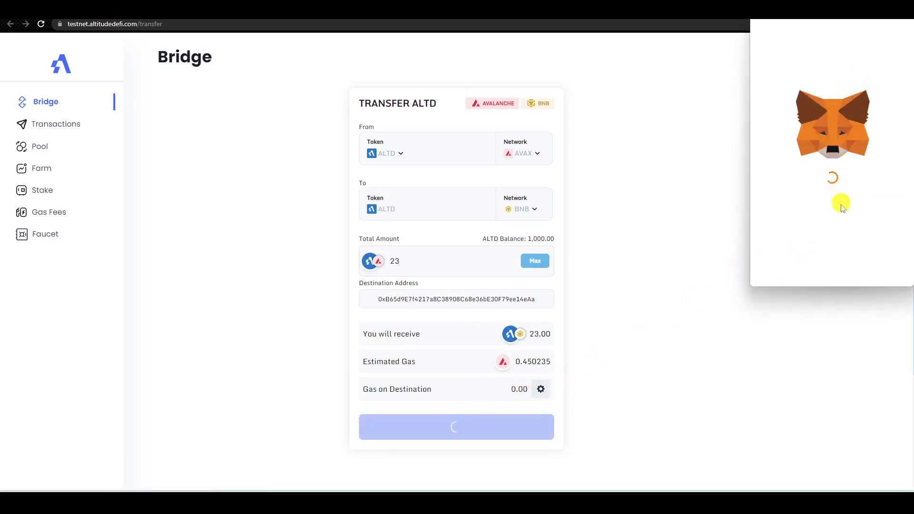
pyautogui.click(873, 278)
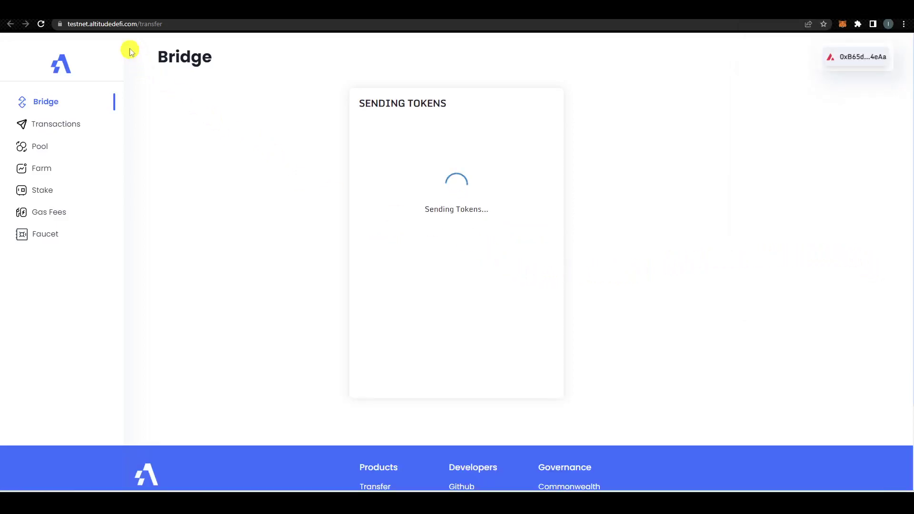
pyautogui.moveTo(142, 64); pyautogui.dragTo(204, 66)
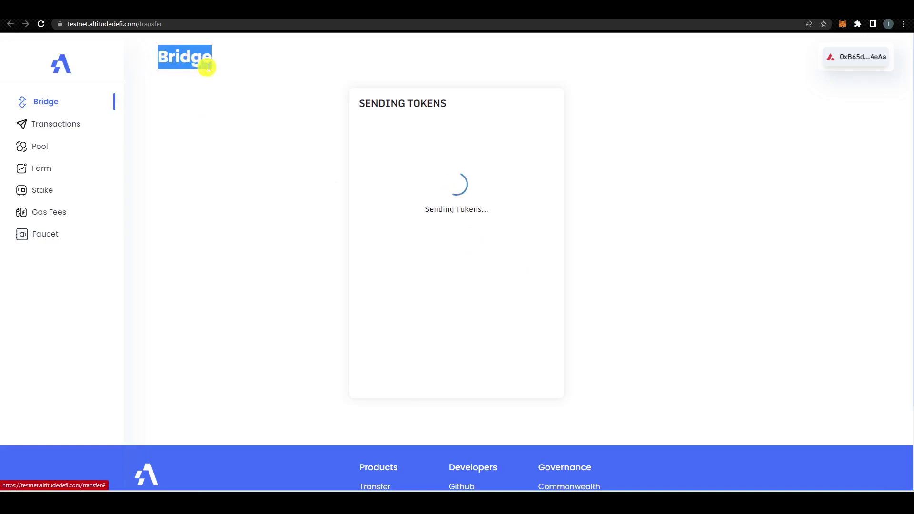
pyautogui.click(256, 70)
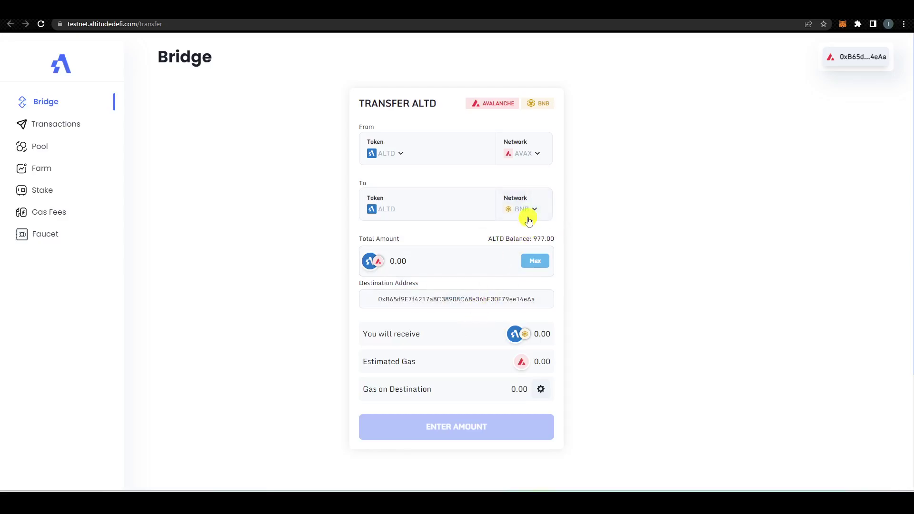
pyautogui.click(527, 162)
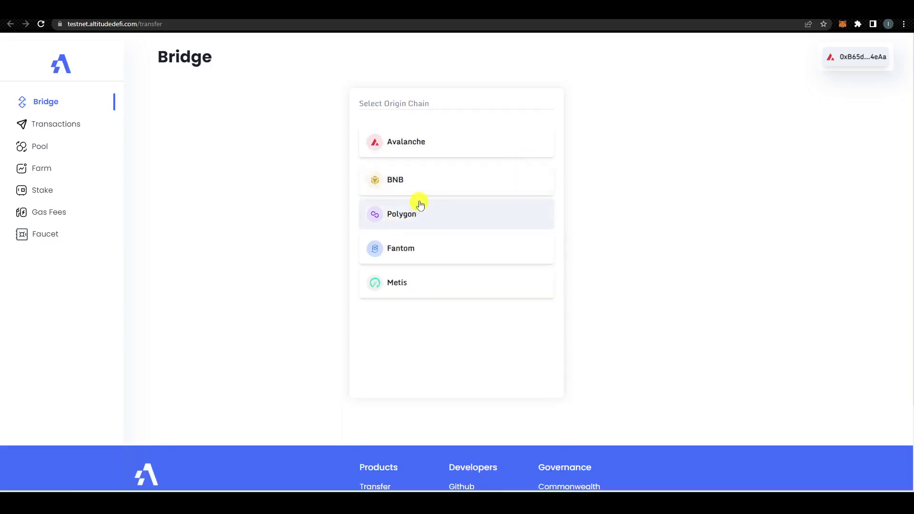
pyautogui.click(410, 144)
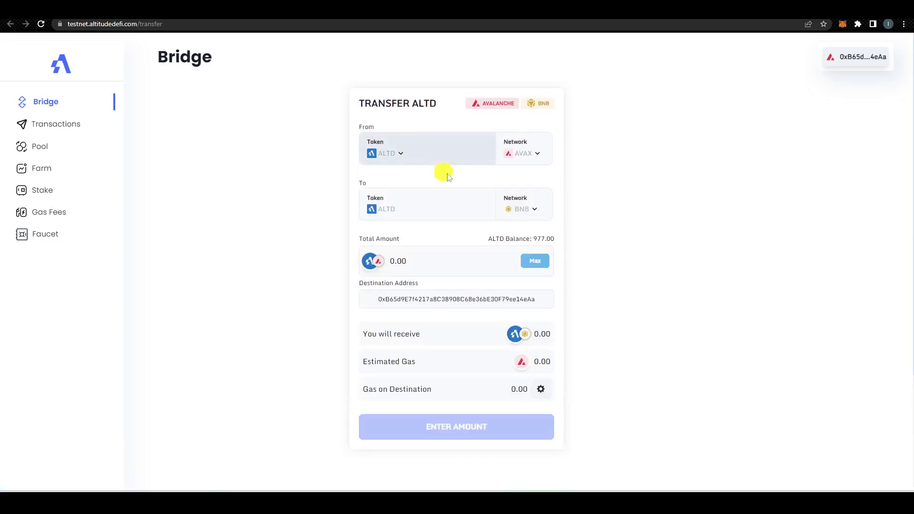
pyautogui.click(529, 212)
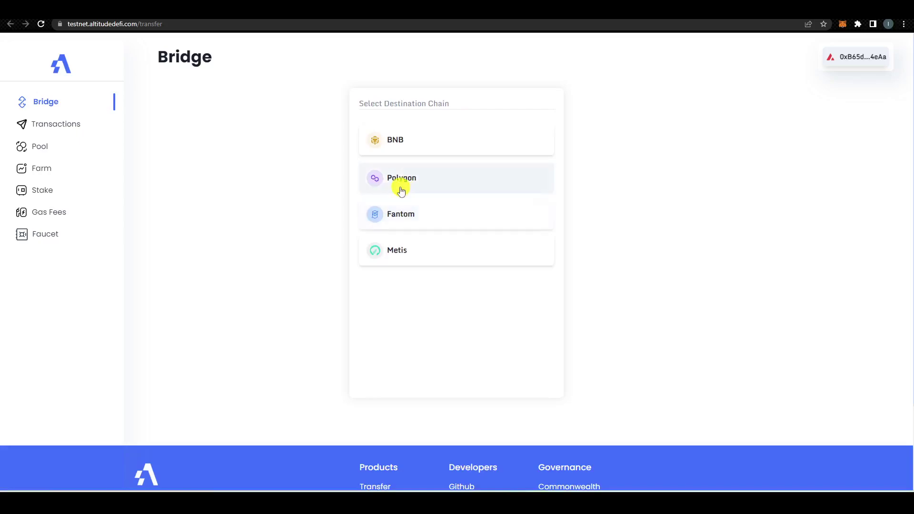
pyautogui.click(400, 142)
# Step: Set the bridge's origin chain to BNB, switching MetaMask to BSC Testnet, and choose Avalanche as the destination chain
pyautogui.click(518, 152)
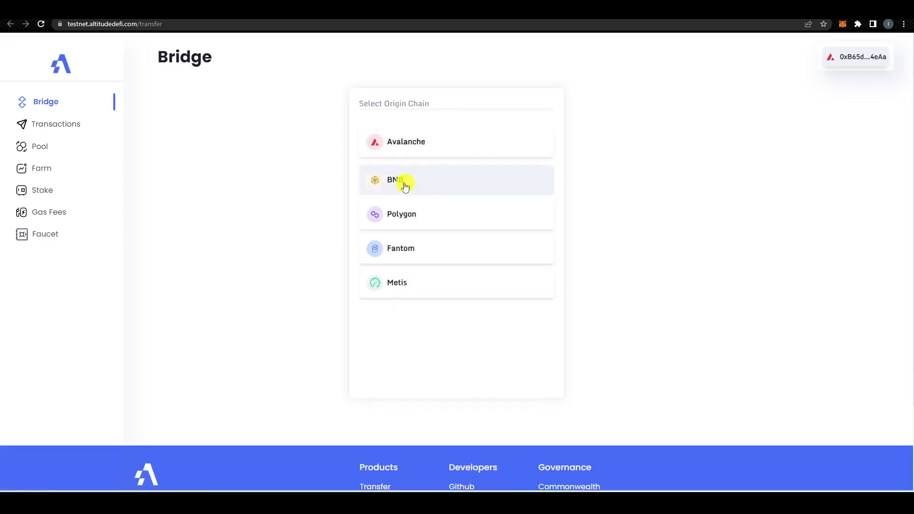
pyautogui.click(402, 183)
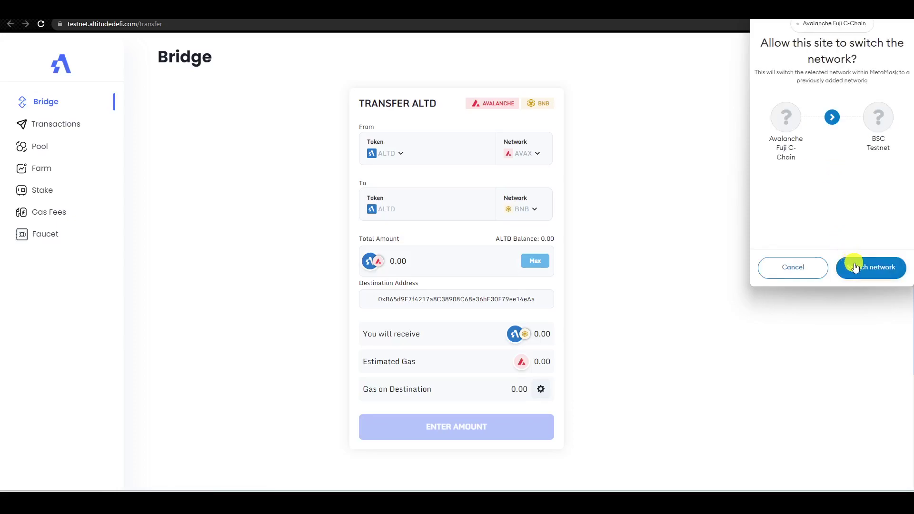
pyautogui.click(854, 267)
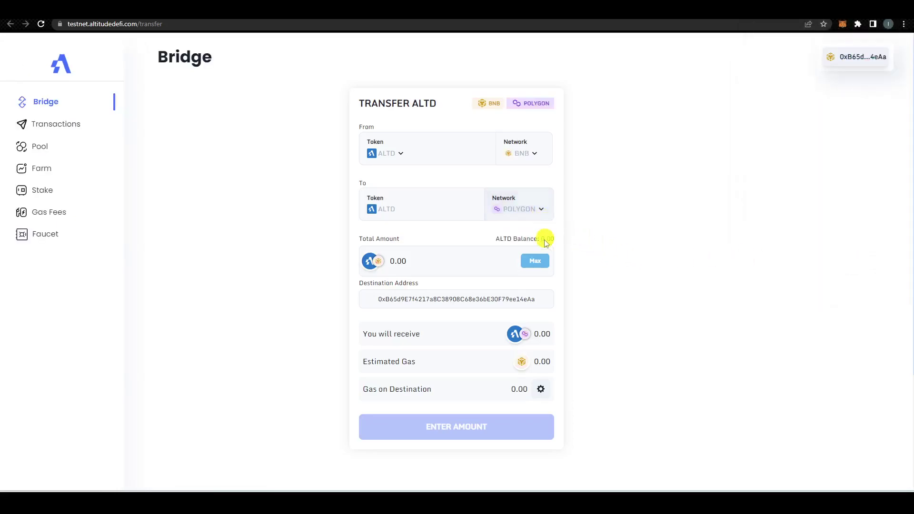
pyautogui.click(528, 216)
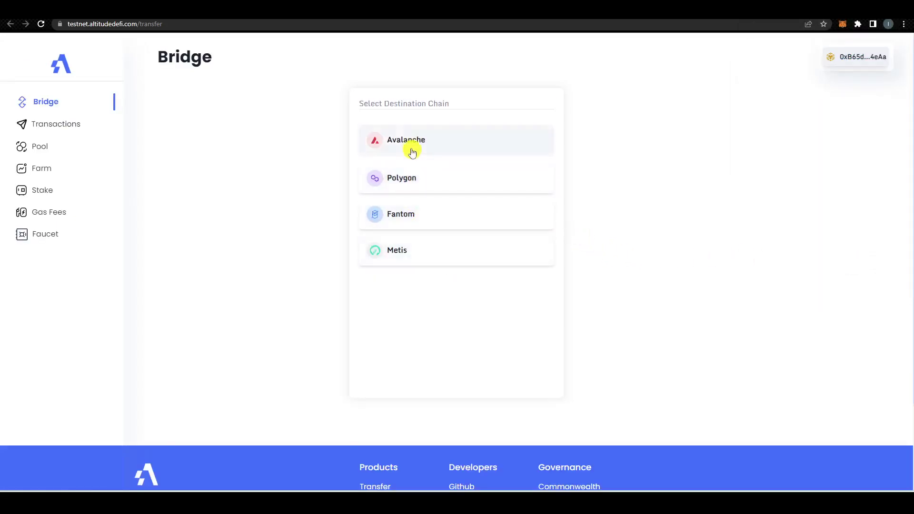
pyautogui.click(411, 145)
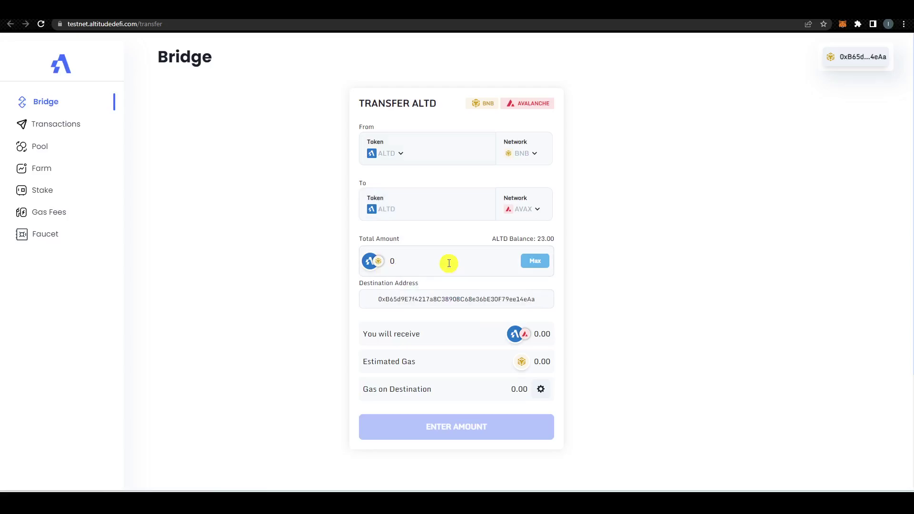
# Step: Transfer 4 ALTD from BNB to Avalanche and confirm the transaction in MetaMask
pyautogui.click(449, 263)
pyautogui.write('4')
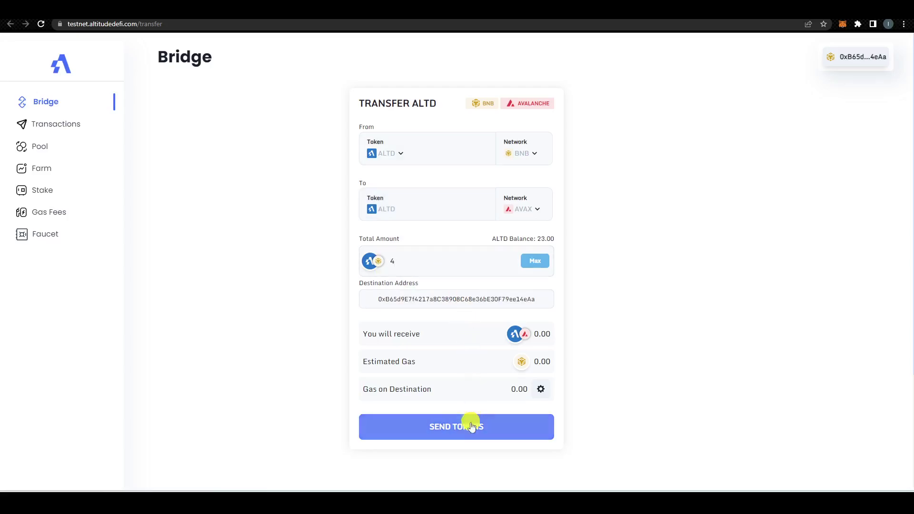
pyautogui.click(490, 422)
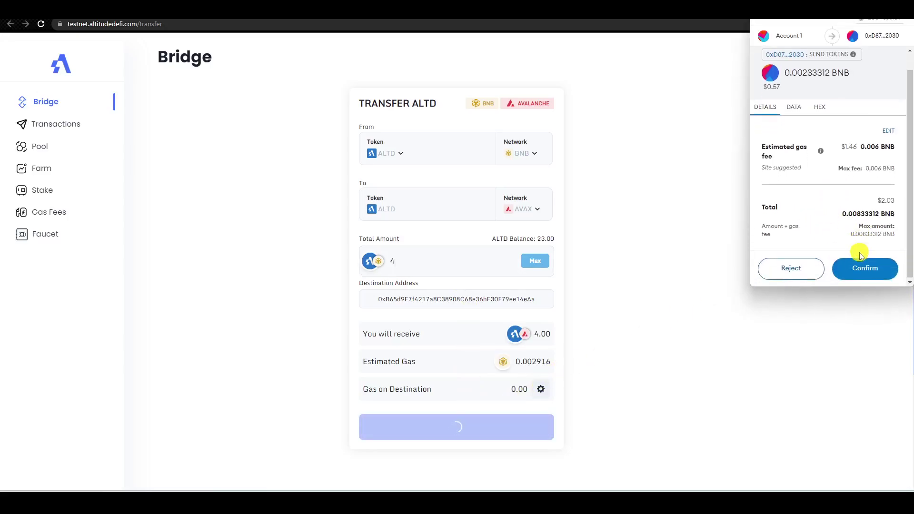
pyautogui.click(862, 262)
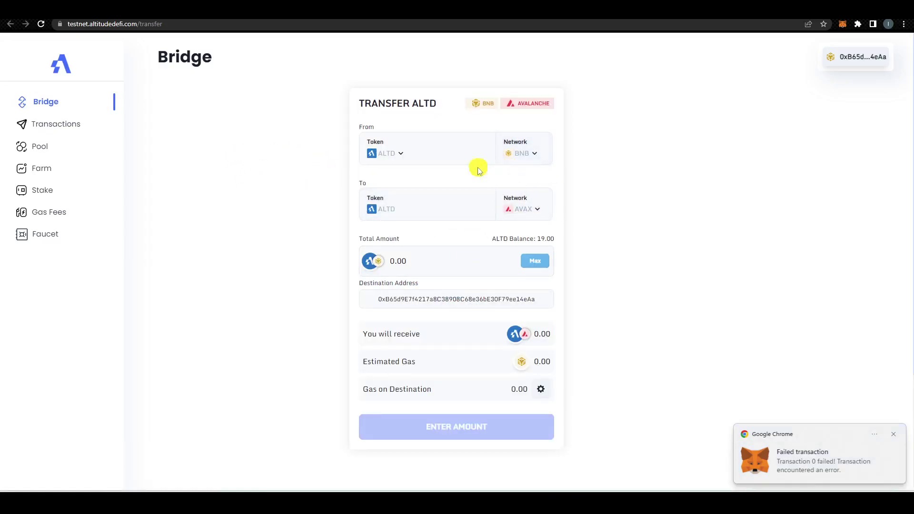
# Step: Set the bridge's origin chain to Polygon, approving Polygon Testnet in MetaMask, and choose Fantom as the destination chain
pyautogui.click(522, 153)
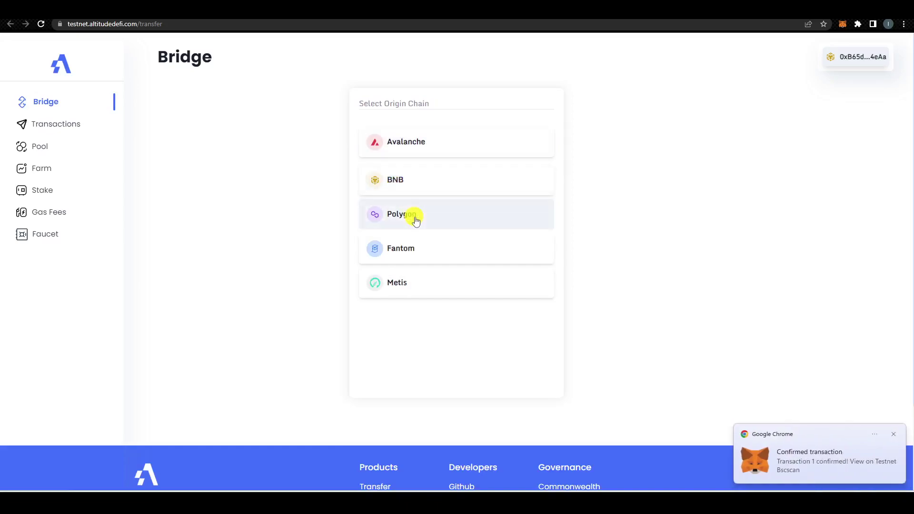
pyautogui.click(408, 215)
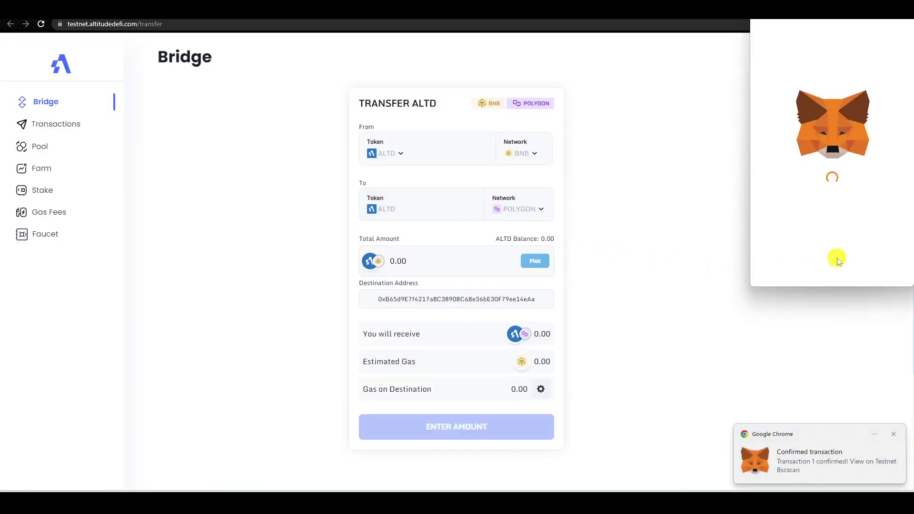
pyautogui.click(873, 275)
pyautogui.click(862, 268)
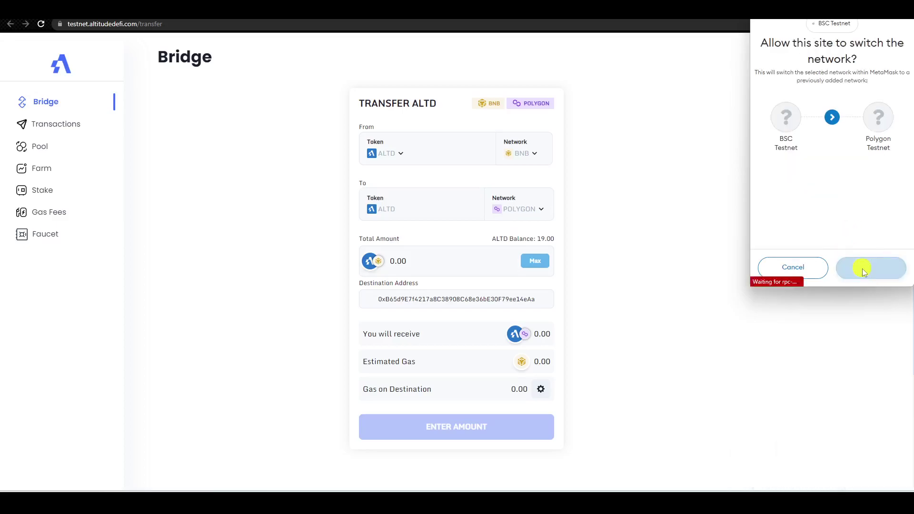
pyautogui.click(538, 210)
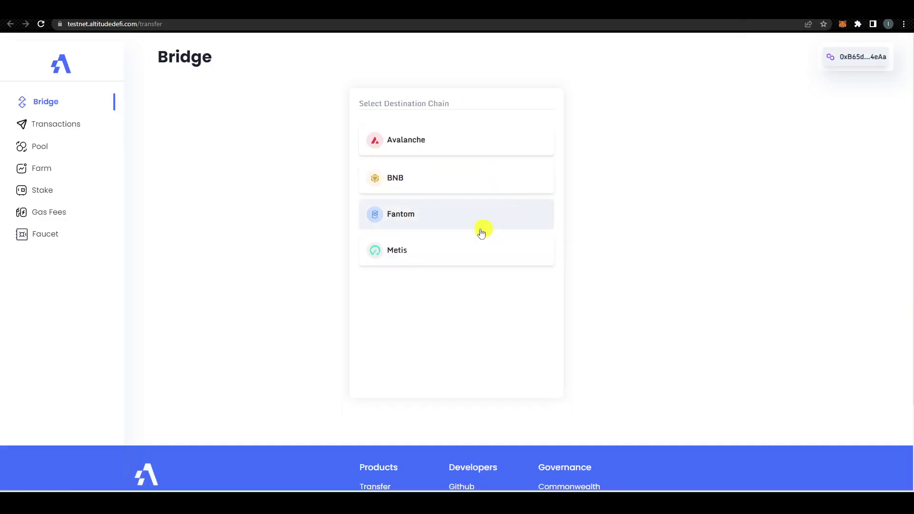
pyautogui.click(406, 210)
# Step: Set the bridge's origin chain to Metis, approving the network switch in MetaMask, and choose Fantom as the destination chain
pyautogui.click(535, 153)
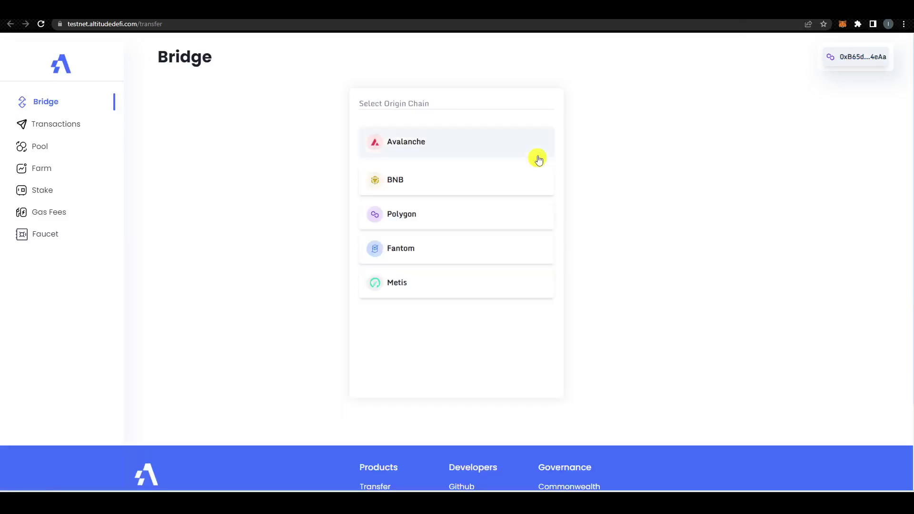
pyautogui.click(408, 281)
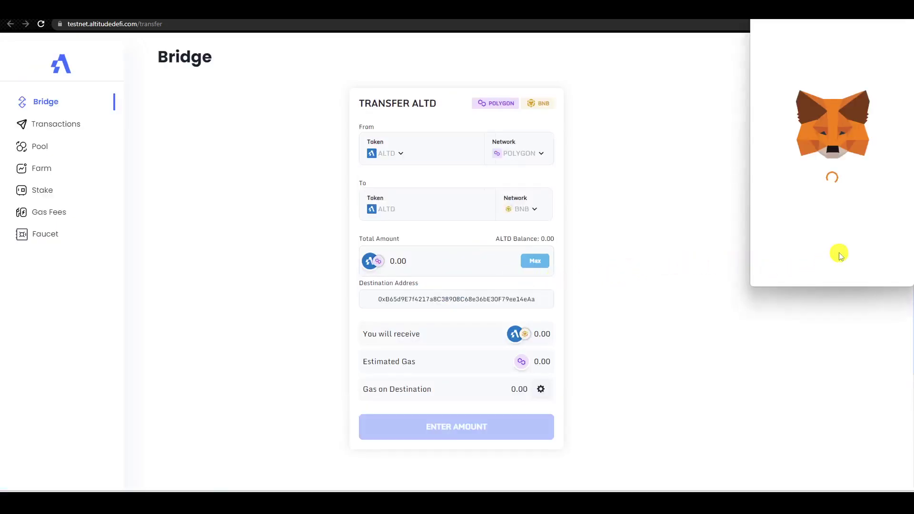
pyautogui.click(870, 274)
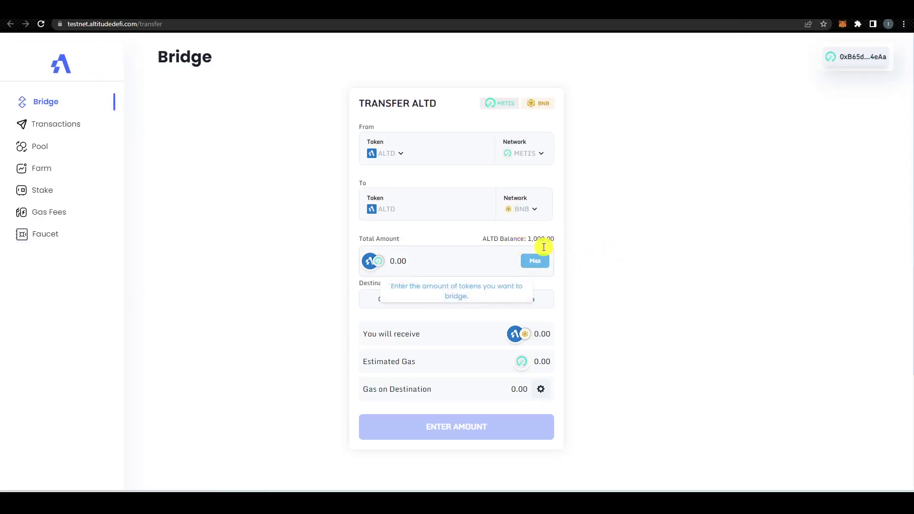
pyautogui.click(526, 210)
# Step: Transfer 4 ALTD from Metis to Fantom, confirm the transaction in MetaMask, and check the pending transactions
pyautogui.click(416, 257)
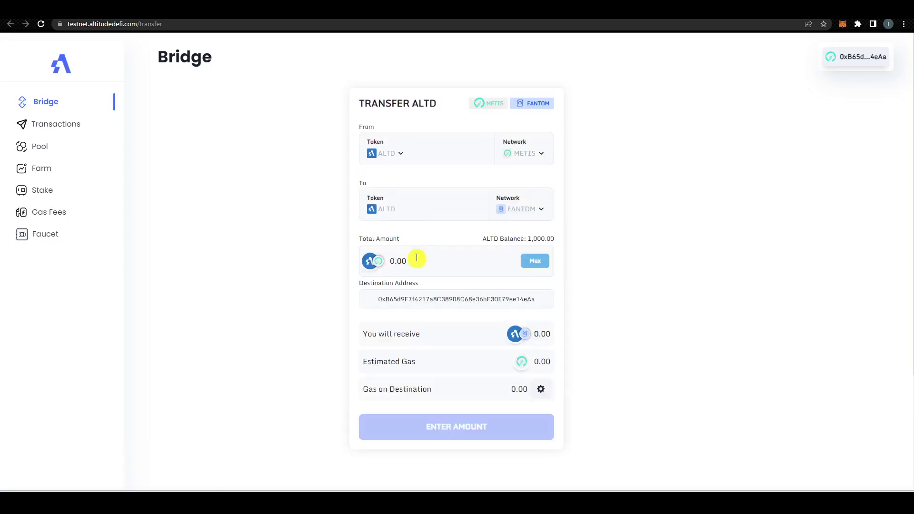
pyautogui.click(449, 265)
pyautogui.write('4')
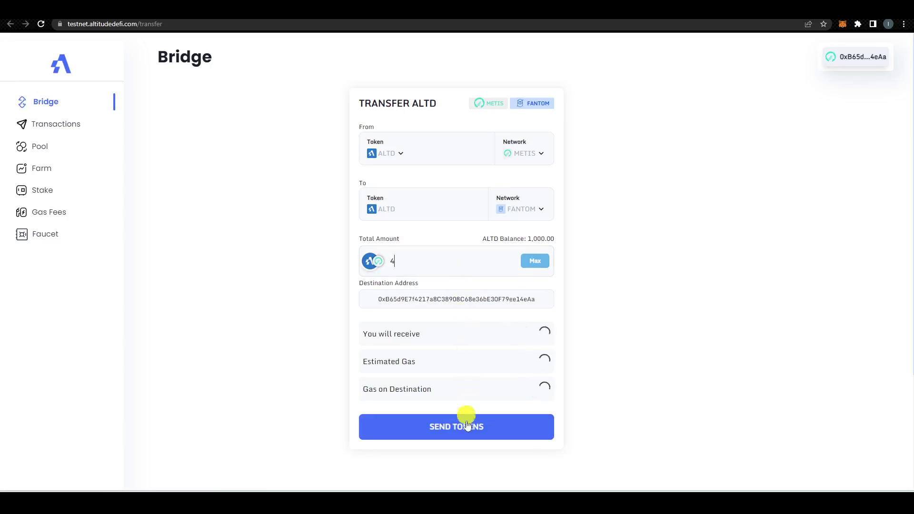
pyautogui.click(461, 435)
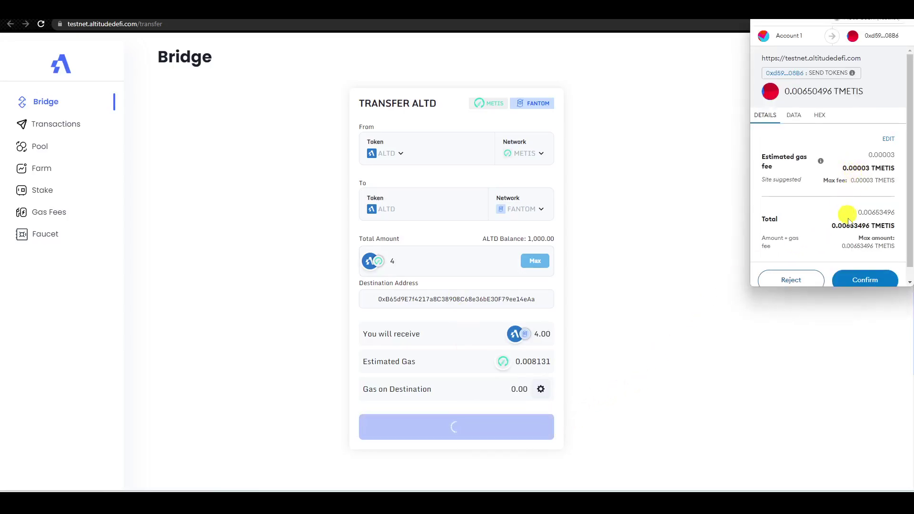
pyautogui.click(863, 266)
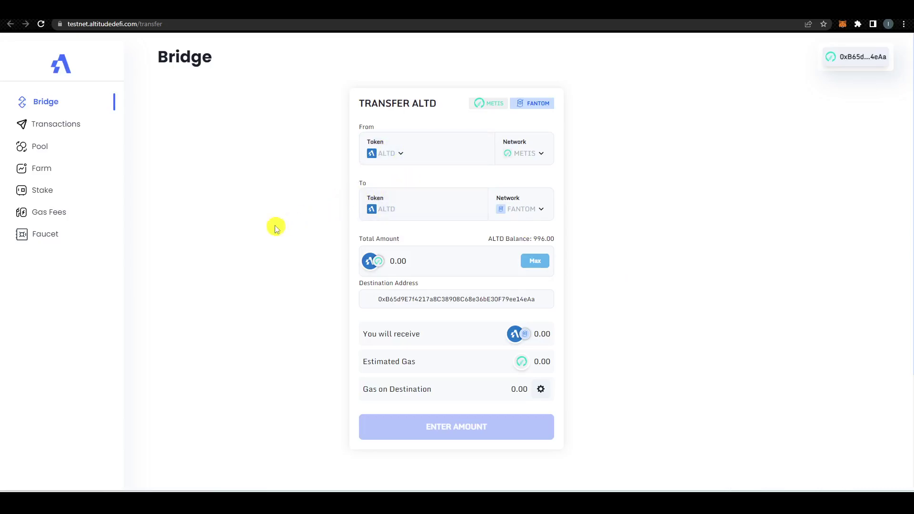
pyautogui.click(54, 125)
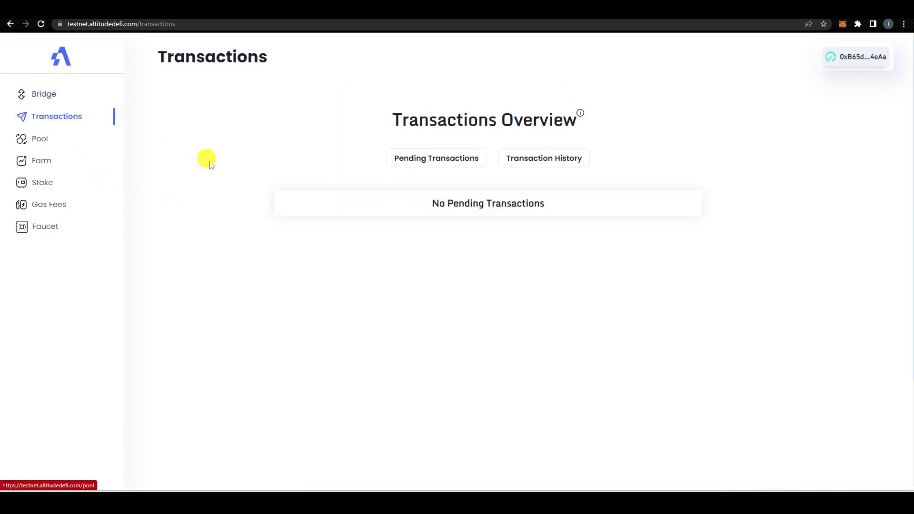
pyautogui.click(452, 160)
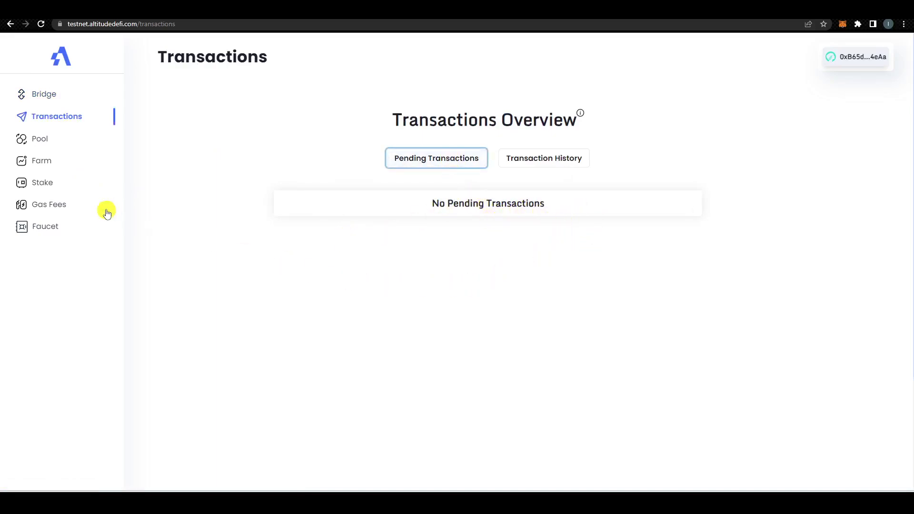
# Step: Enter 5 ABT to add to the Avalanche–BNB pool and approve switching MetaMask to Avalanche Fuji C-Chain
pyautogui.click(37, 138)
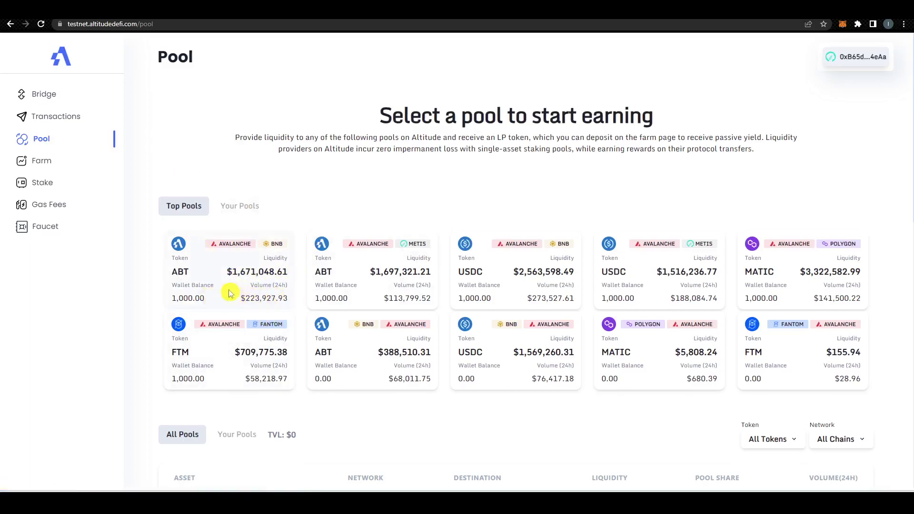
pyautogui.click(242, 261)
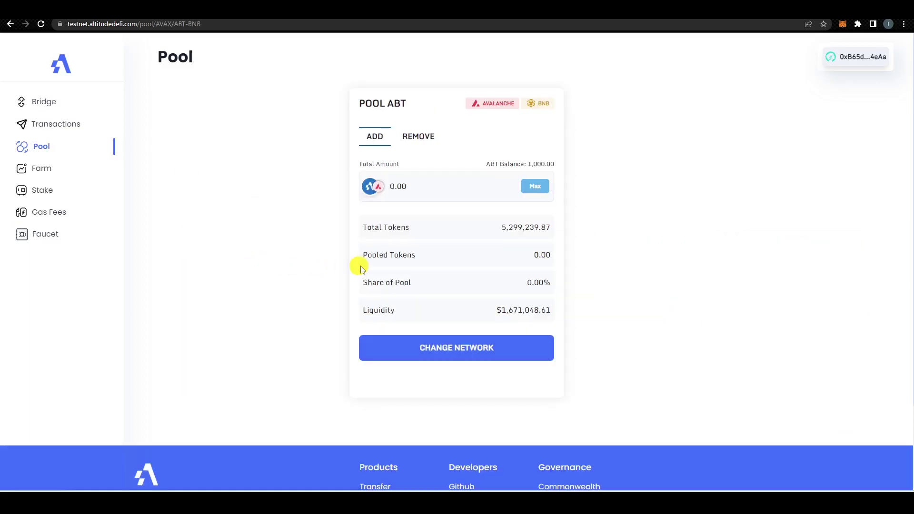
pyautogui.click(459, 194)
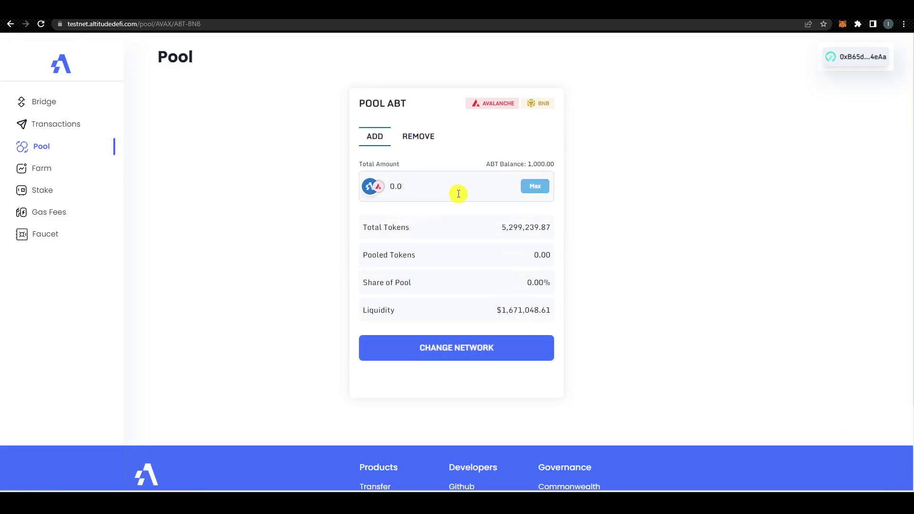
pyautogui.write('5')
pyautogui.click(498, 357)
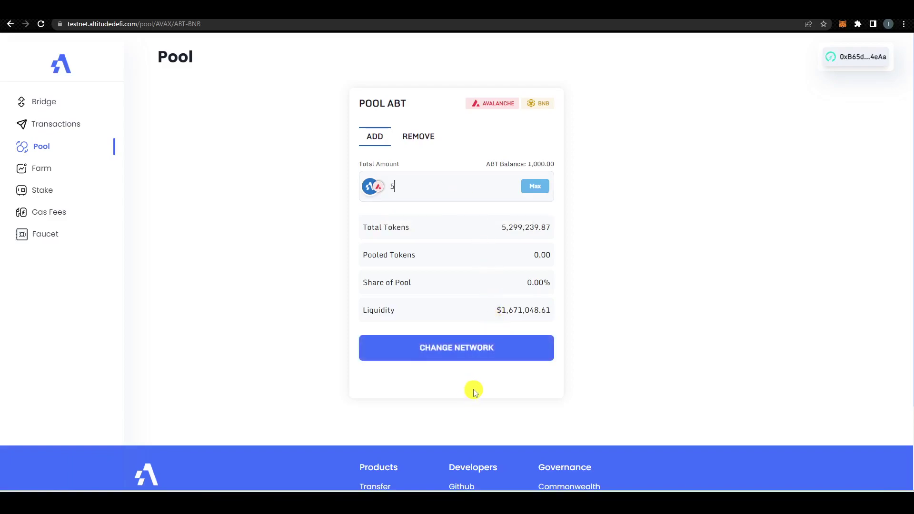
pyautogui.click(453, 358)
pyautogui.click(469, 355)
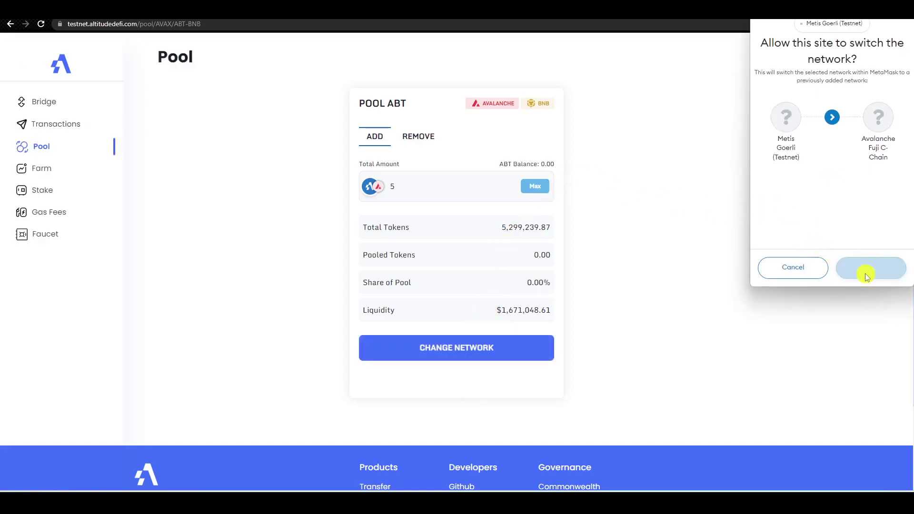
pyautogui.click(865, 273)
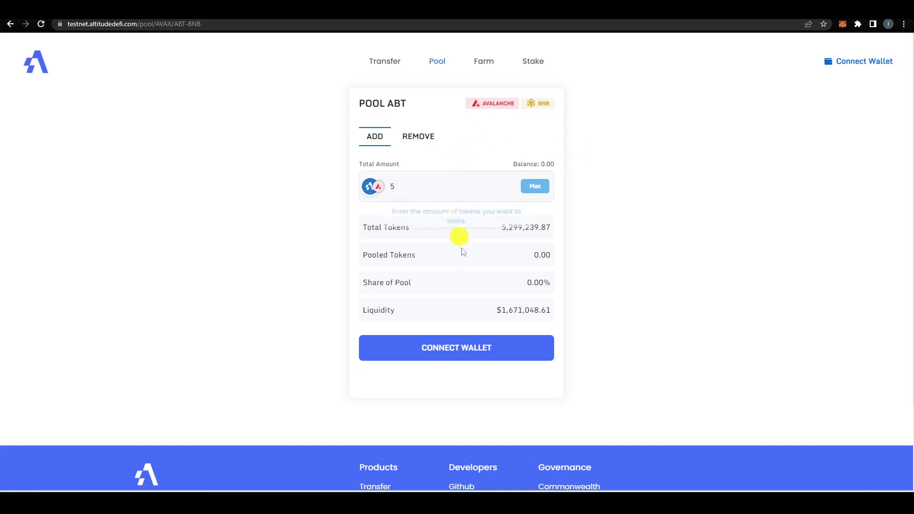
pyautogui.click(496, 341)
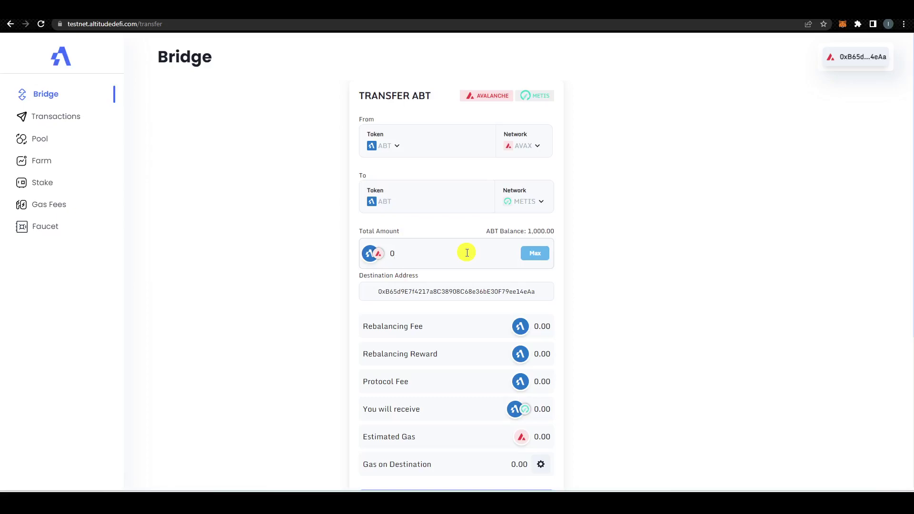
# Step: Transfer 56 ABT from Avalanche to Metis, approving a custom spending cap of 1000 ABT in MetaMask
pyautogui.write('56')
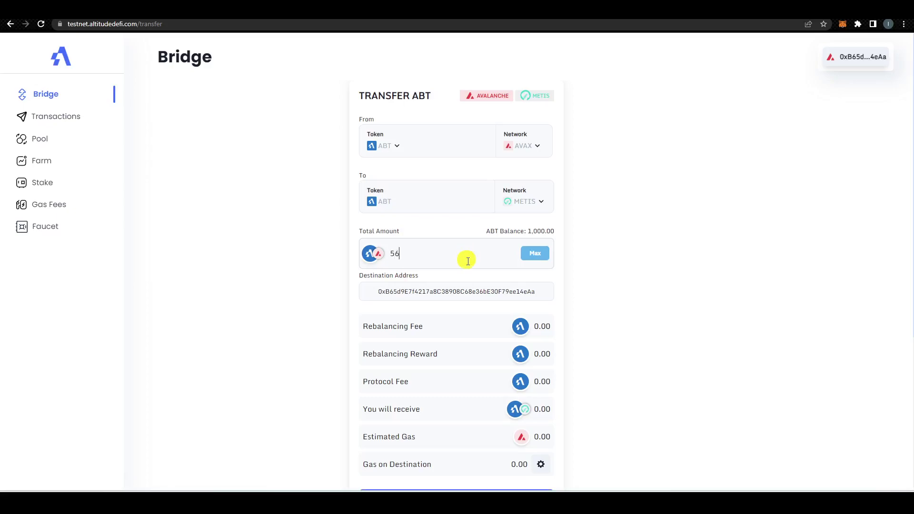
pyautogui.scroll(-3, 484, 340)
pyautogui.click(484, 397)
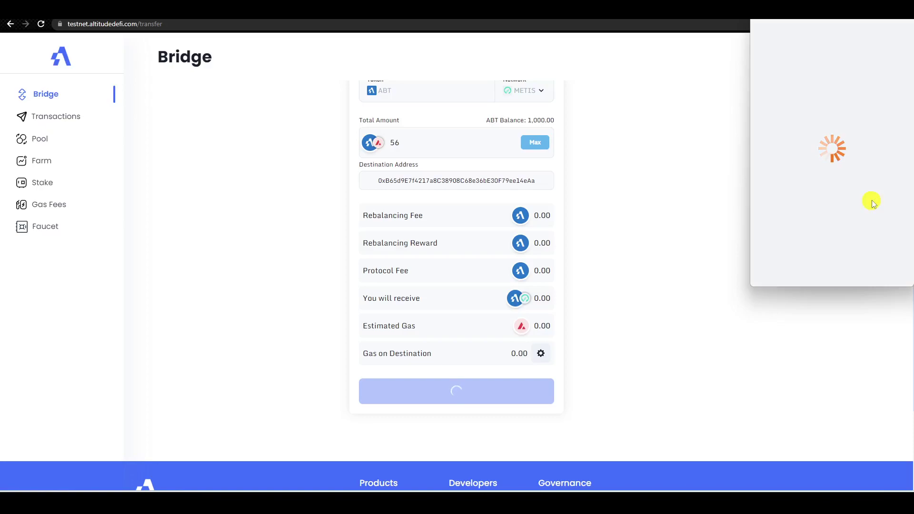
pyautogui.click(869, 172)
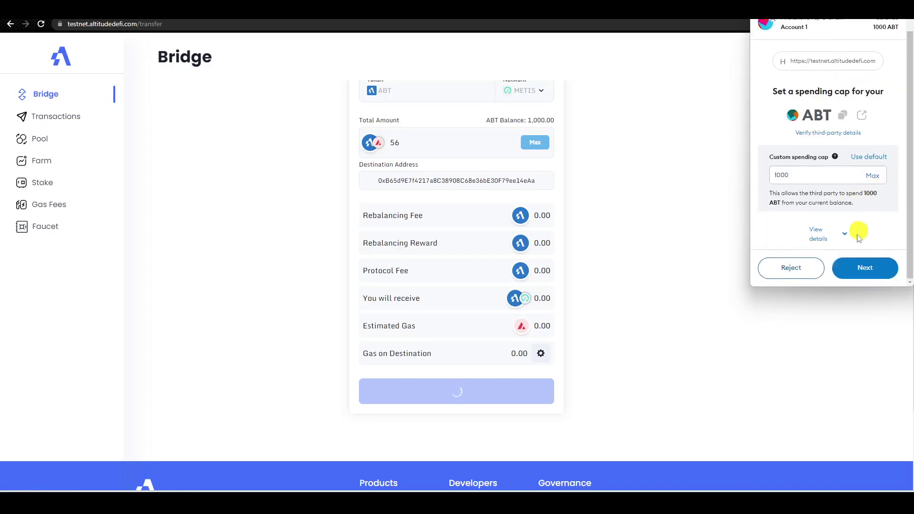
pyautogui.click(860, 267)
pyautogui.click(858, 269)
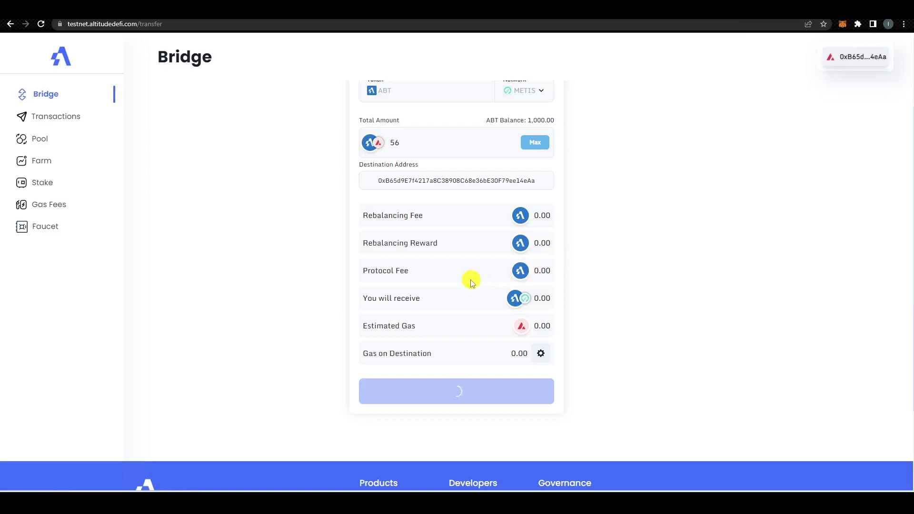
pyautogui.scroll(2, 469, 283)
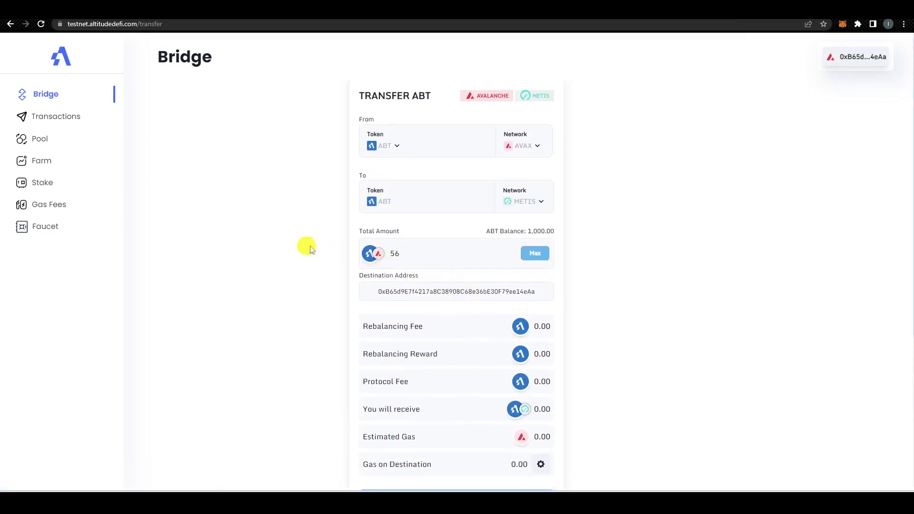
pyautogui.scroll(-4, 512, 314)
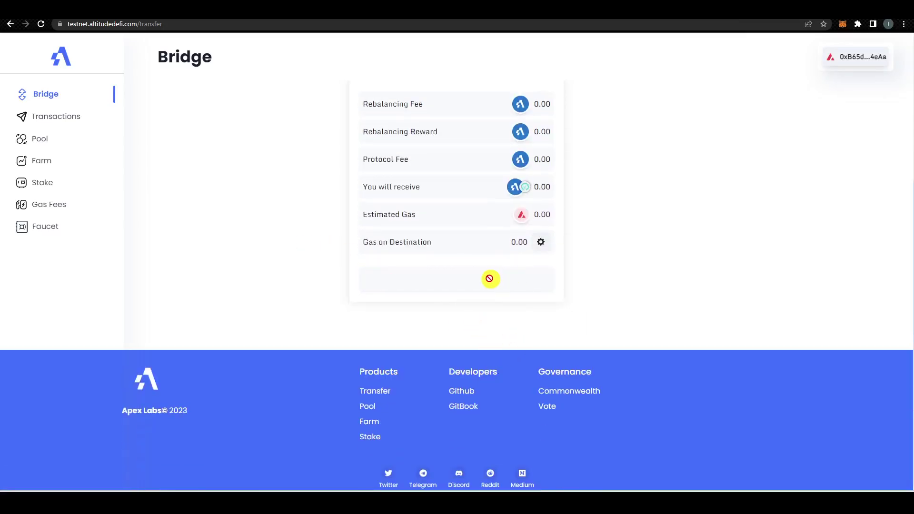
pyautogui.scroll(2, 489, 335)
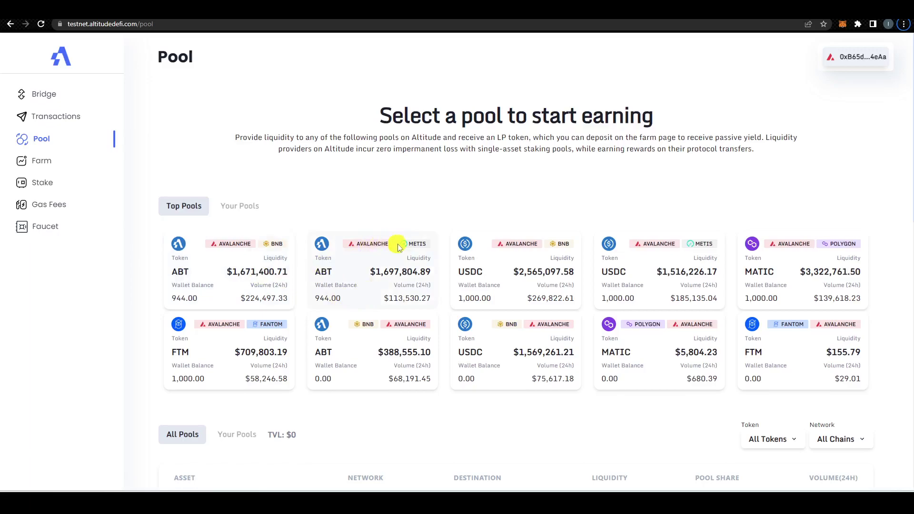
# Step: Add 20 ABT of liquidity to the Avalanche–Metis ABT pool and confirm the transaction in MetaMask
pyautogui.click(375, 283)
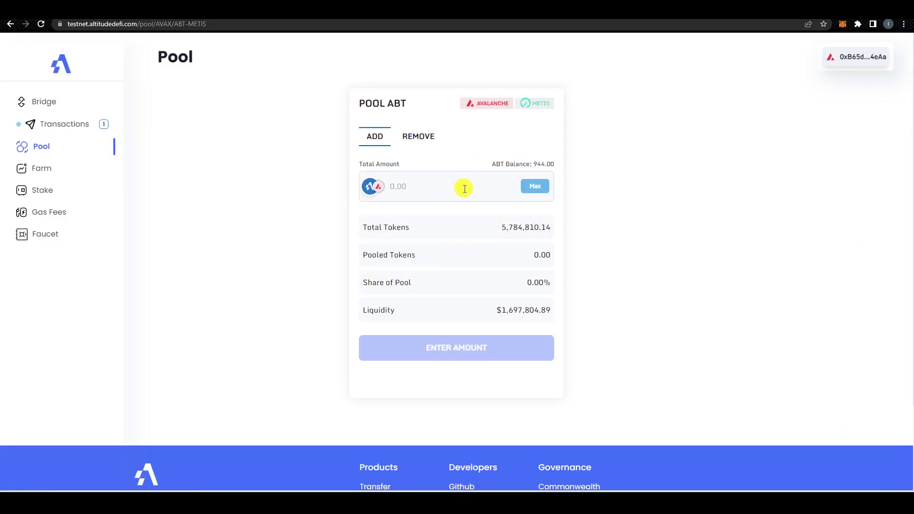
pyautogui.write('20')
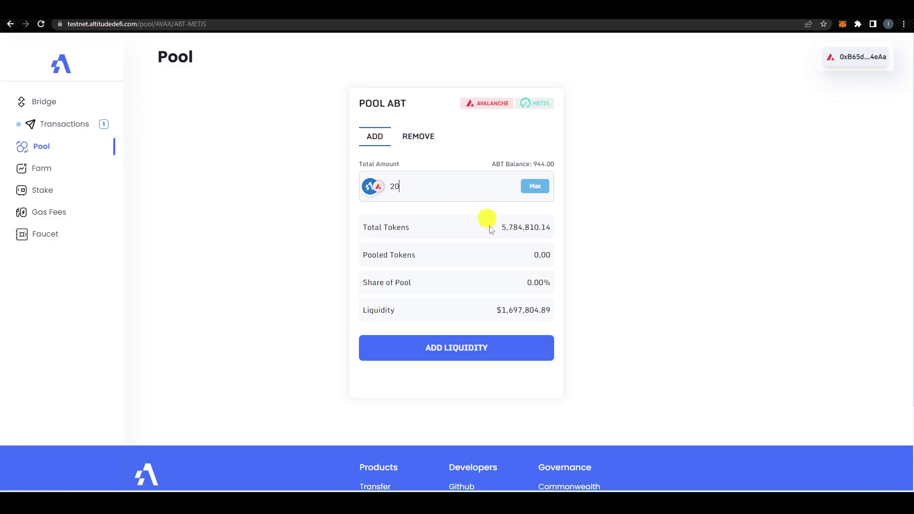
pyautogui.click(484, 358)
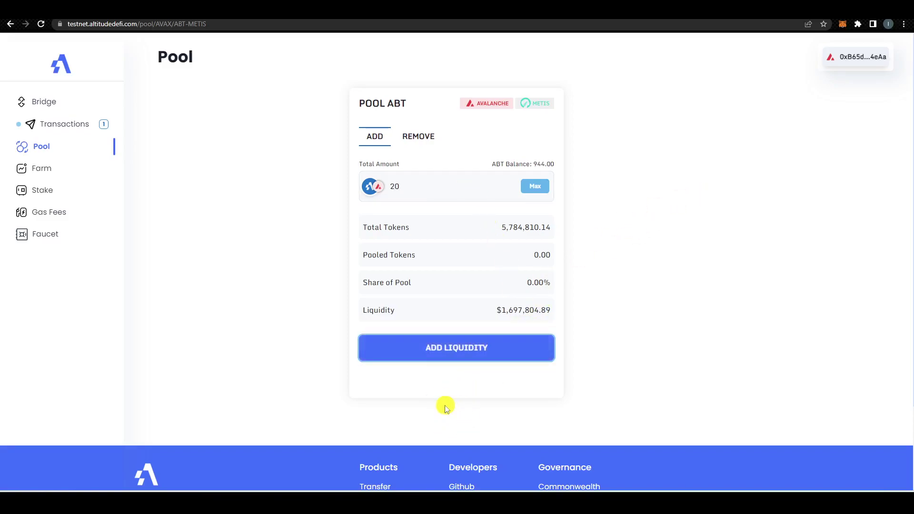
pyautogui.click(443, 360)
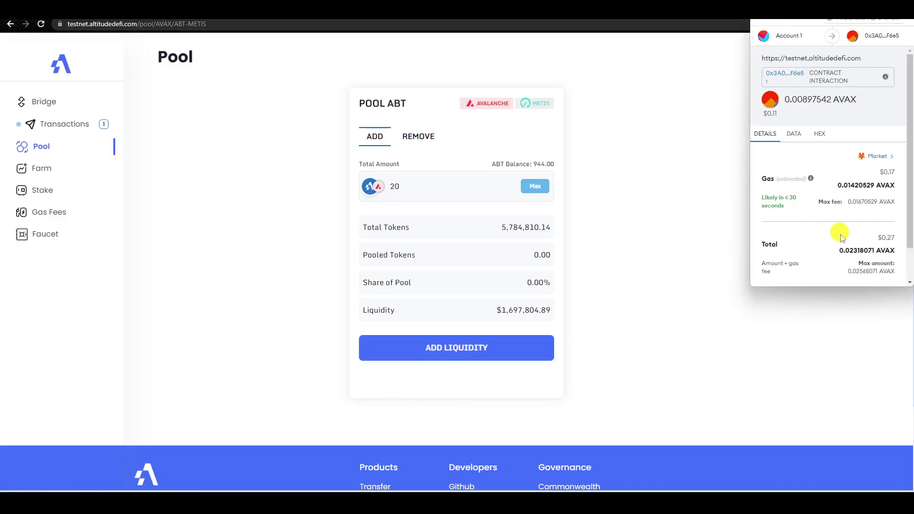
pyautogui.scroll(-1, 843, 243)
pyautogui.click(853, 261)
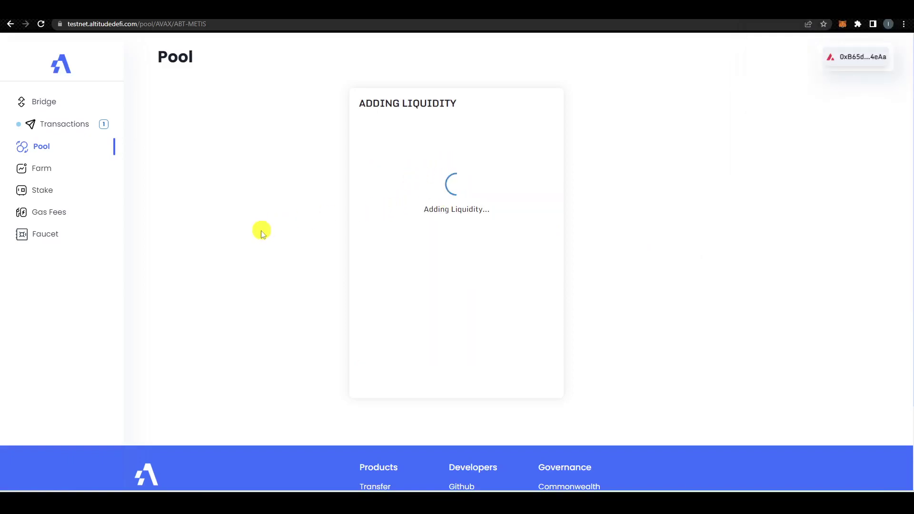
# Step: Check the transactions overview for pending bridge transfers
pyautogui.click(68, 128)
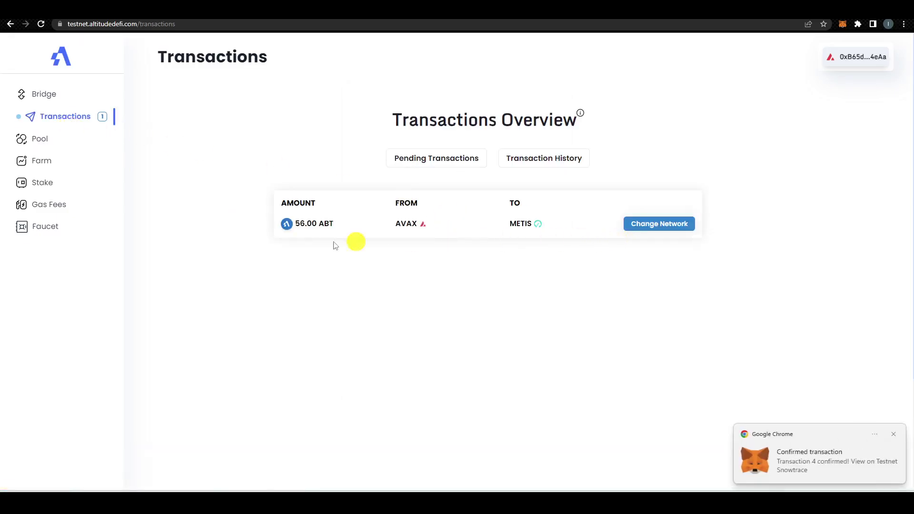
pyautogui.click(35, 145)
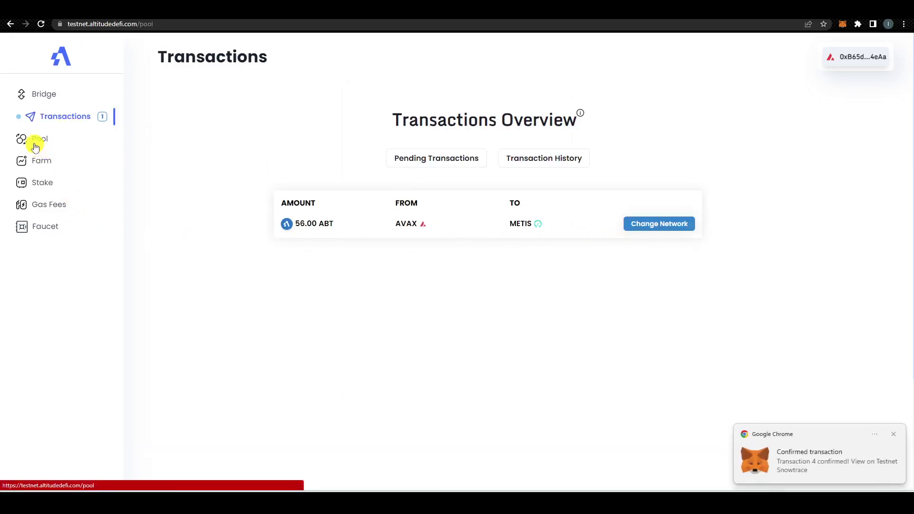
pyautogui.click(66, 119)
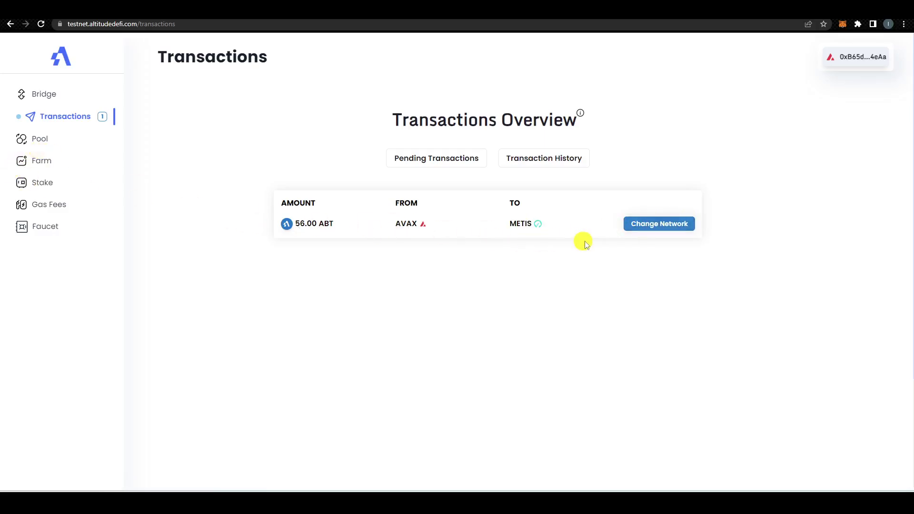
# Step: View the liquidity removal form of the Avalanche–Metis ABT pool and the deposit form of the matching ABT farm
pyautogui.click(43, 136)
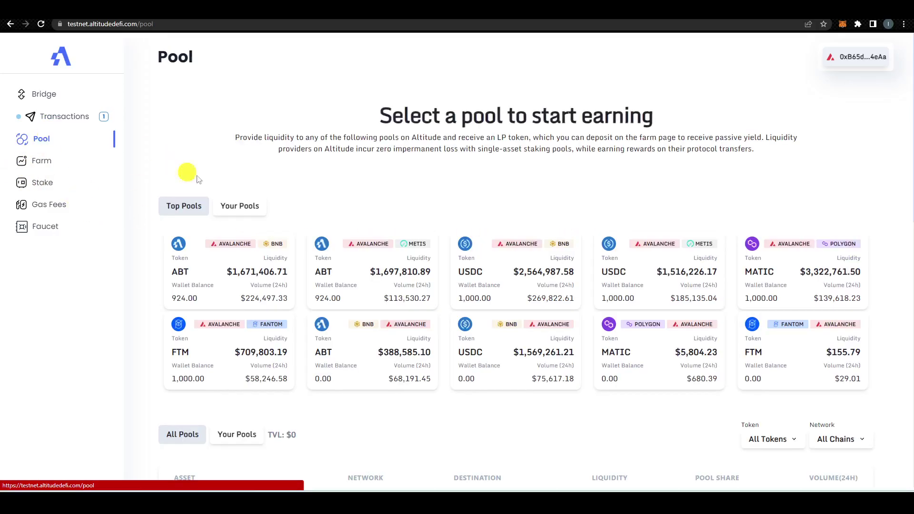
pyautogui.click(393, 276)
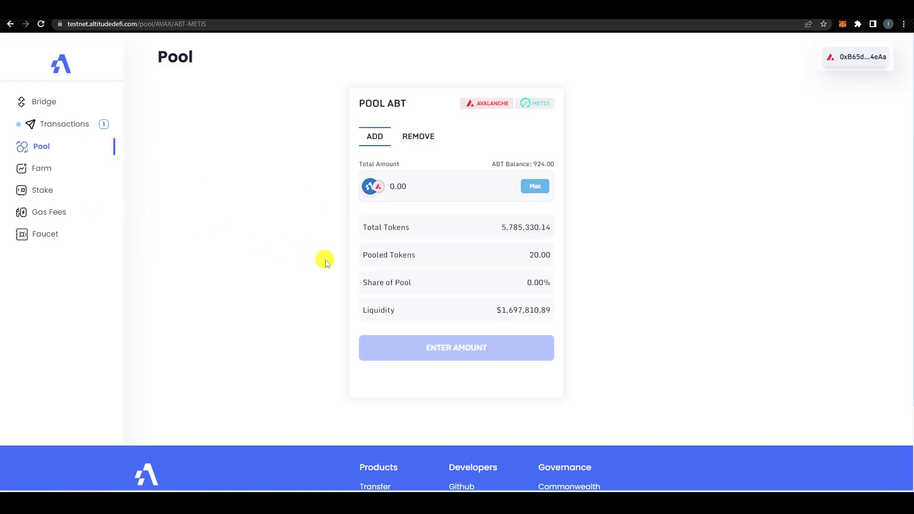
pyautogui.click(424, 138)
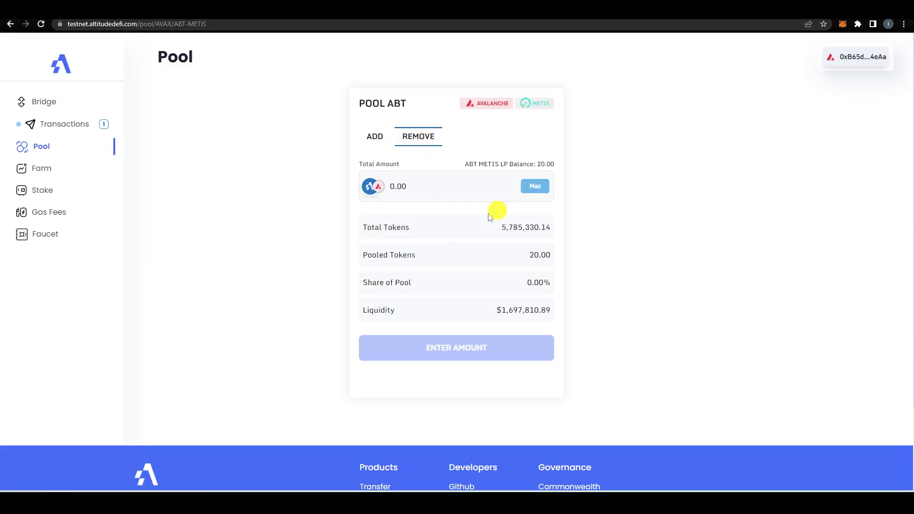
pyautogui.click(38, 168)
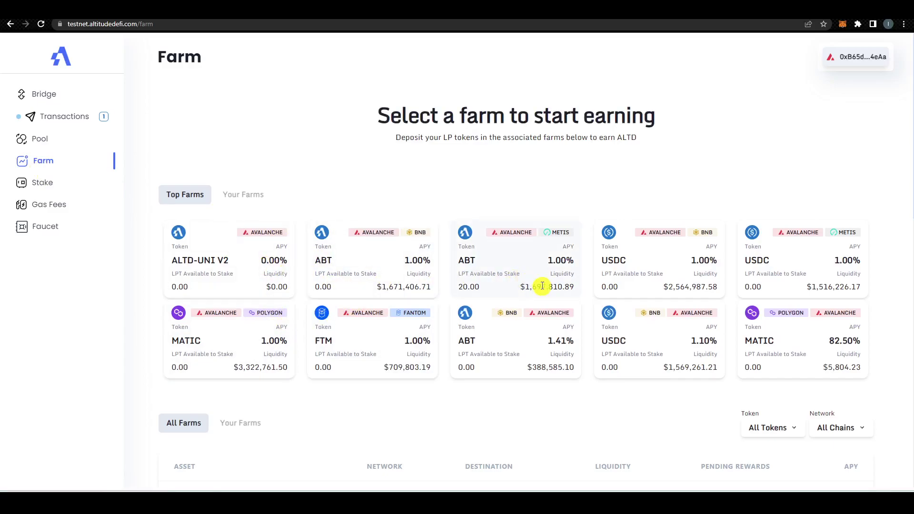
pyautogui.click(523, 263)
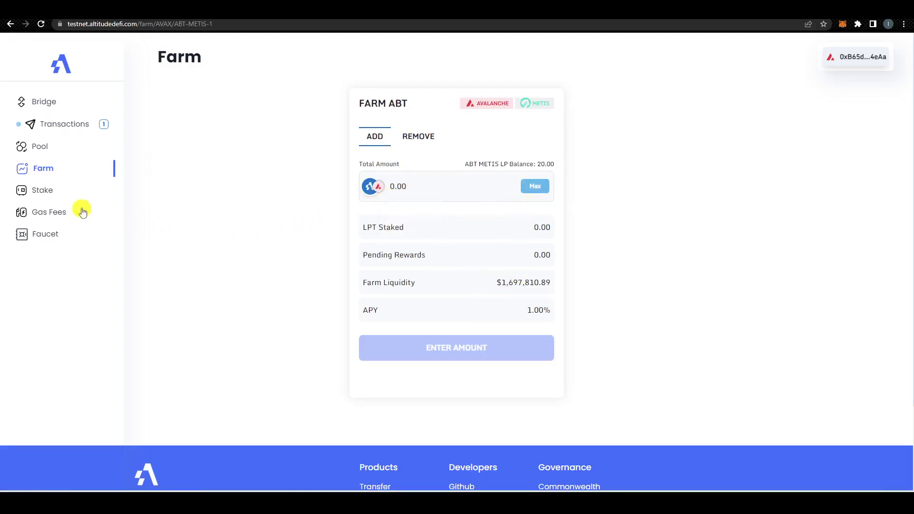
# Step: Stake 100 ALTD on Avalanche, setting the token allowance and confirming in MetaMask
pyautogui.click(42, 190)
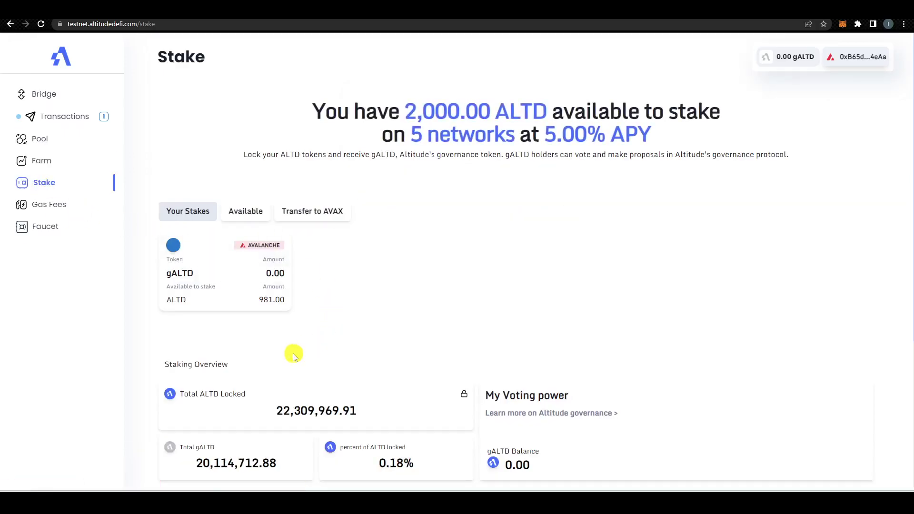
pyautogui.click(224, 290)
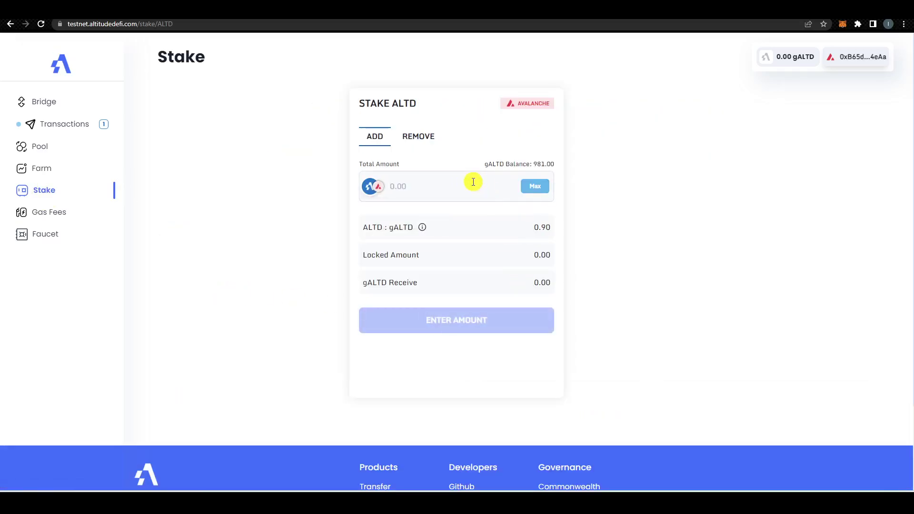
pyautogui.click(474, 182)
pyautogui.write('100')
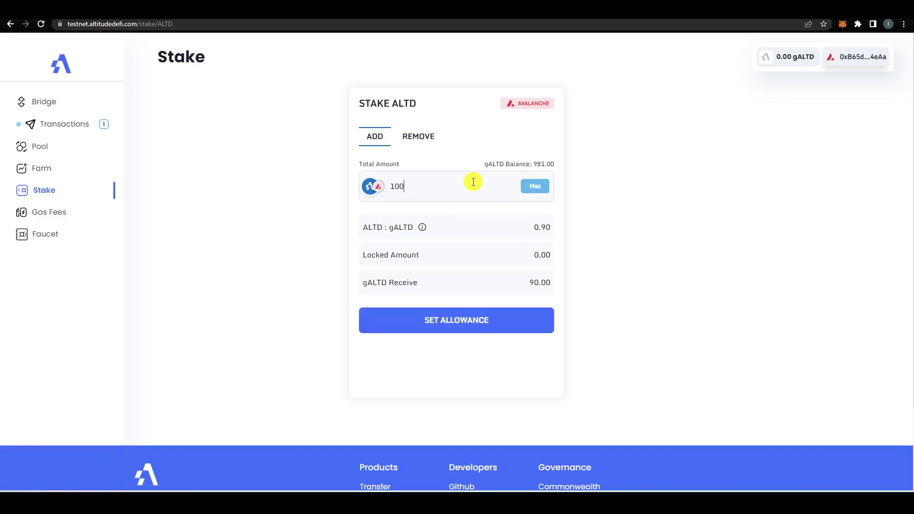
pyautogui.click(442, 327)
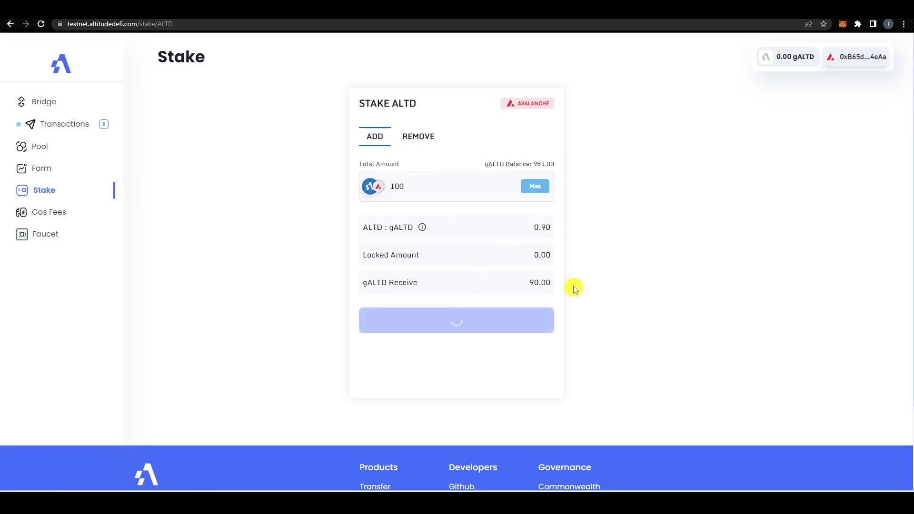
pyautogui.click(872, 266)
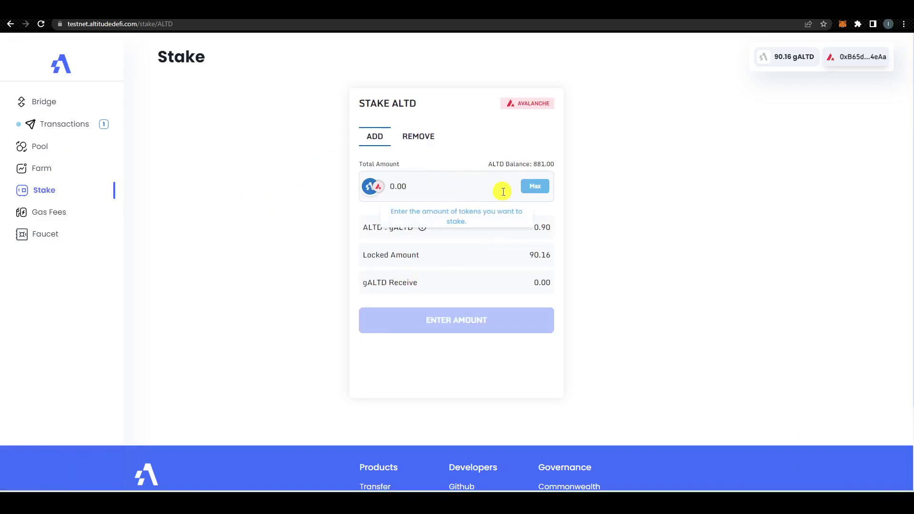
pyautogui.moveTo(367, 99); pyautogui.dragTo(425, 100)
pyautogui.click(434, 112)
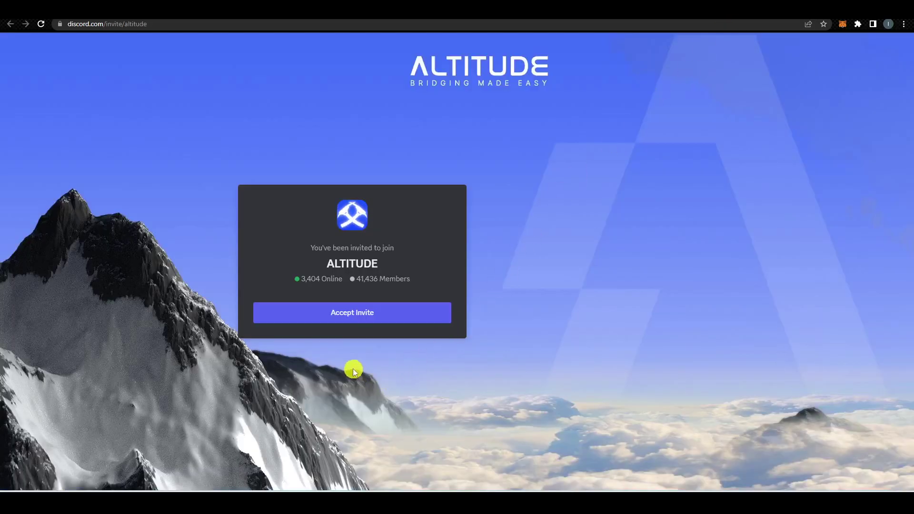
# Step: Accept the ALTITUDE Discord server invite, continue in the browser instead of the desktop app, and complete the server verification
pyautogui.click(344, 312)
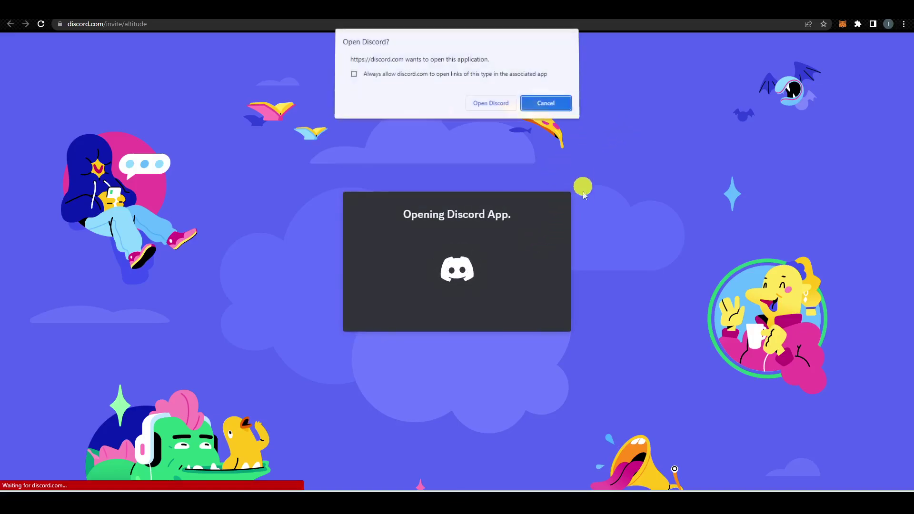
pyautogui.click(557, 101)
pyautogui.click(516, 284)
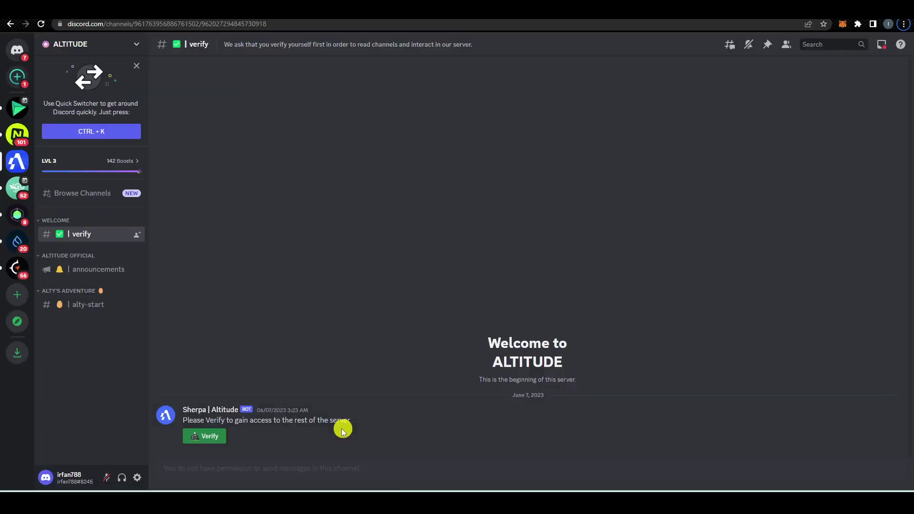
pyautogui.click(202, 442)
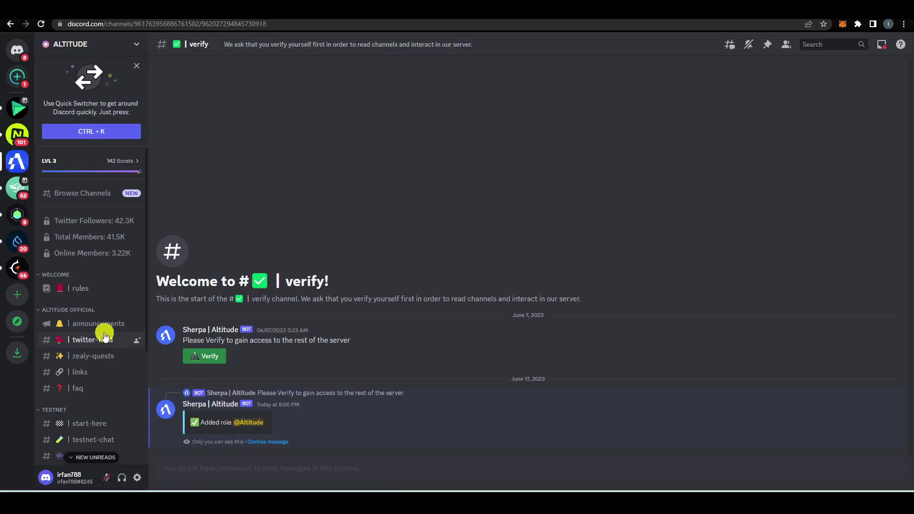
# Step: Look through the recent quest posts in the server's zealy-quests channel
pyautogui.scroll(-3, 103, 340)
pyautogui.click(116, 246)
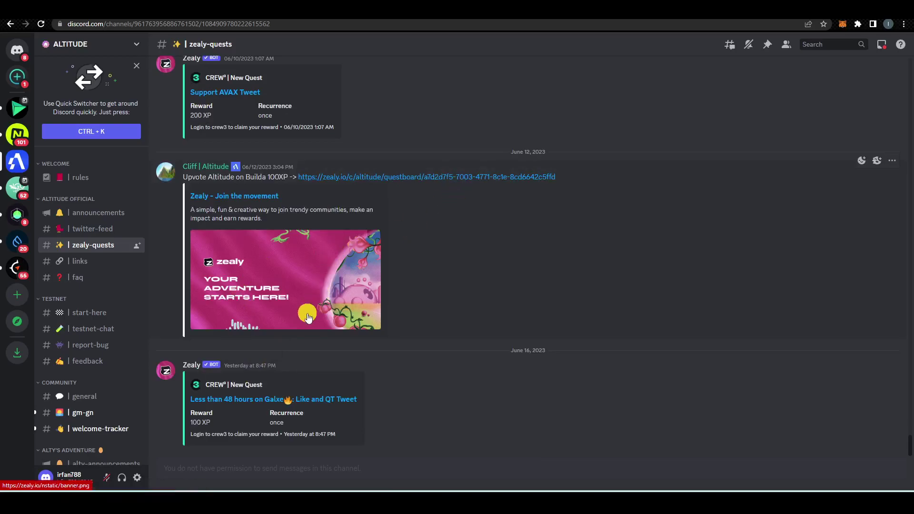
pyautogui.scroll(2, 307, 312)
pyautogui.scroll(5, 306, 317)
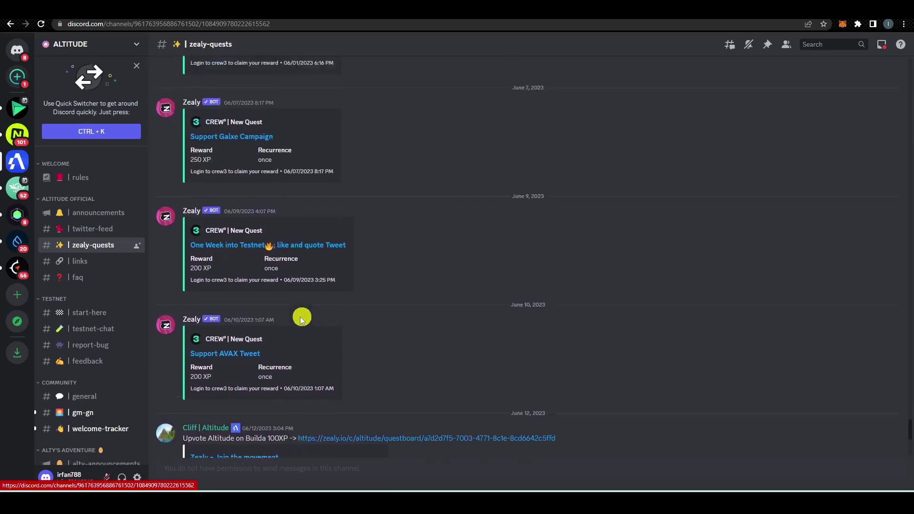
pyautogui.scroll(-3, 267, 310)
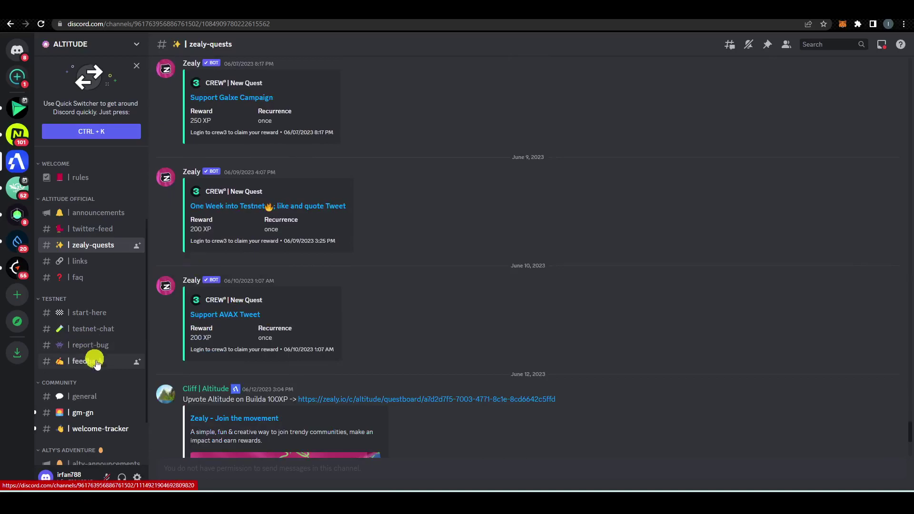
# Step: View the testnet-chat, feedback and report-bug channels of the ALTITUDE server
pyautogui.scroll(-2, 100, 396)
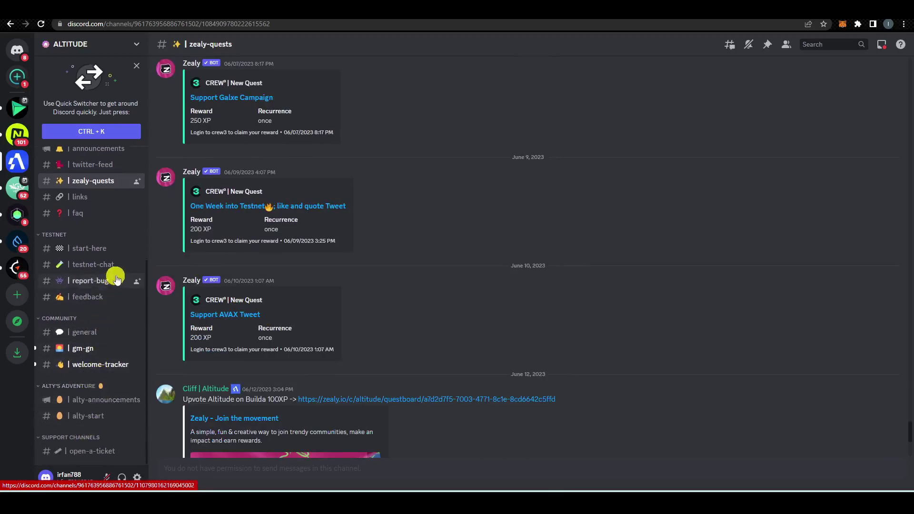
pyautogui.click(105, 265)
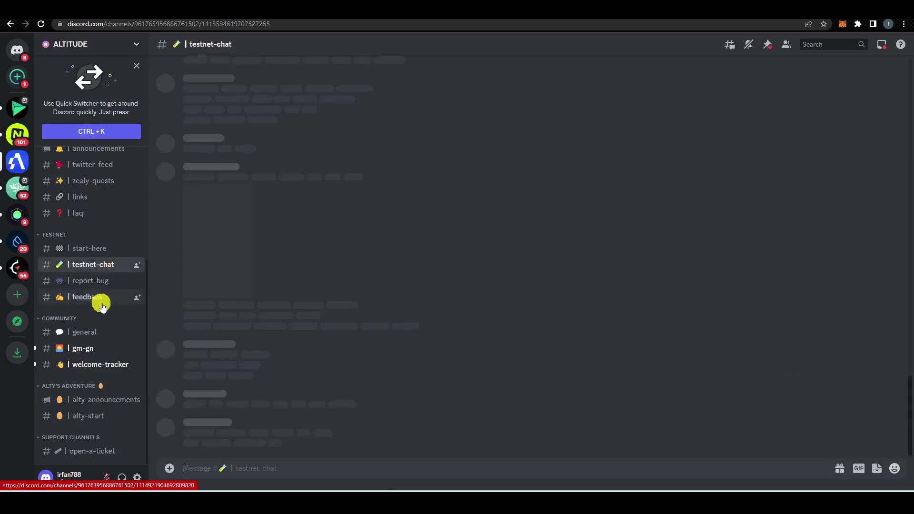
pyautogui.click(109, 297)
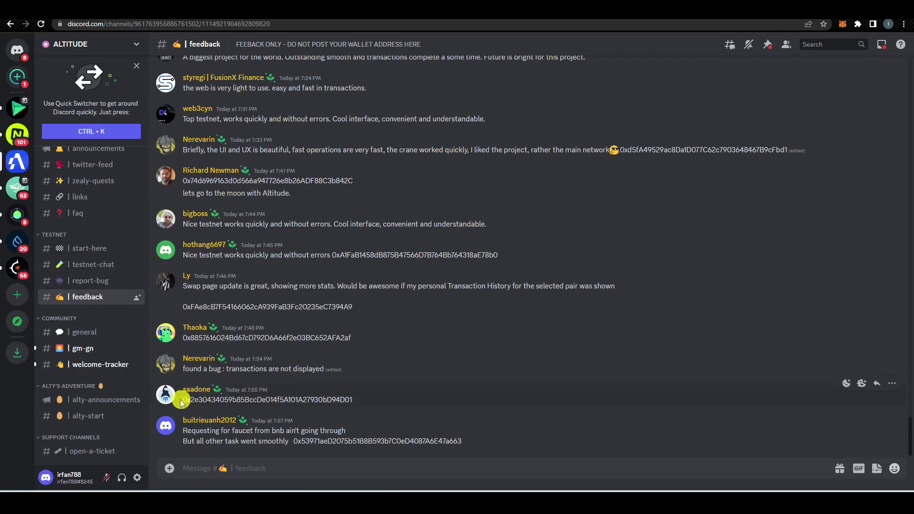
pyautogui.click(167, 427)
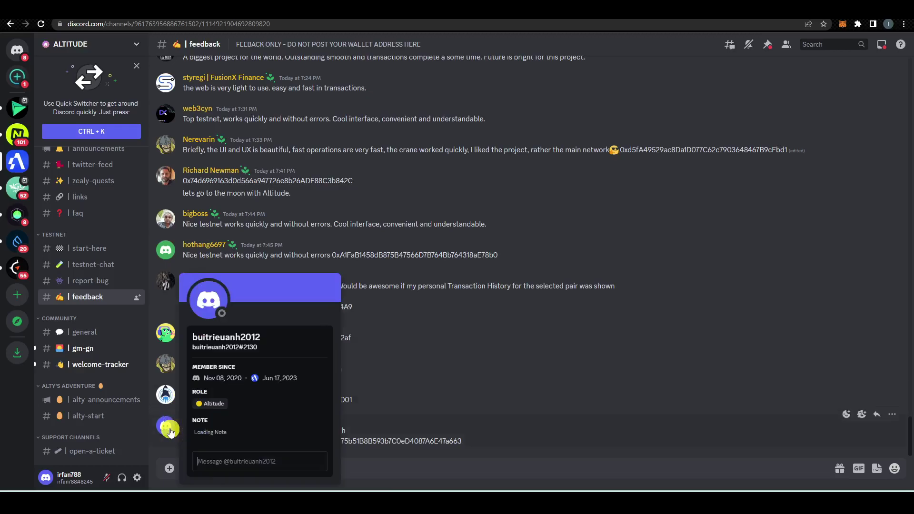
pyautogui.click(170, 431)
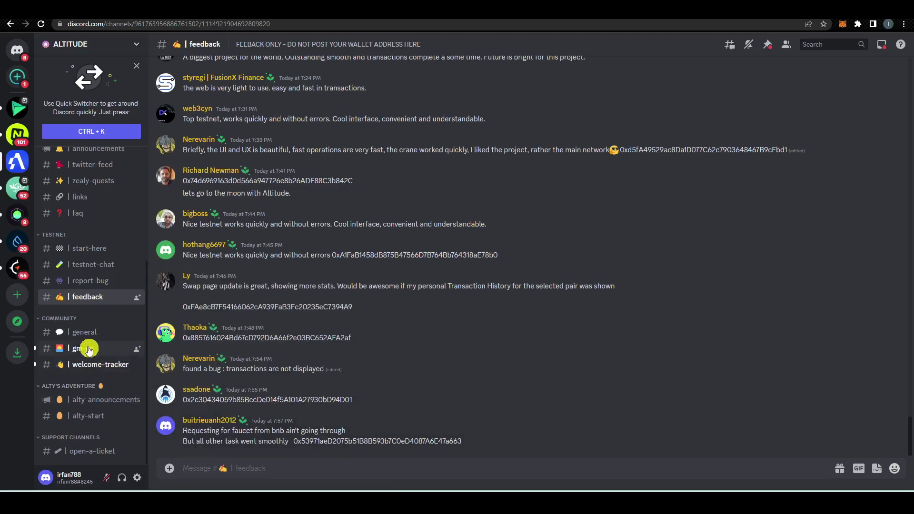
pyautogui.click(92, 282)
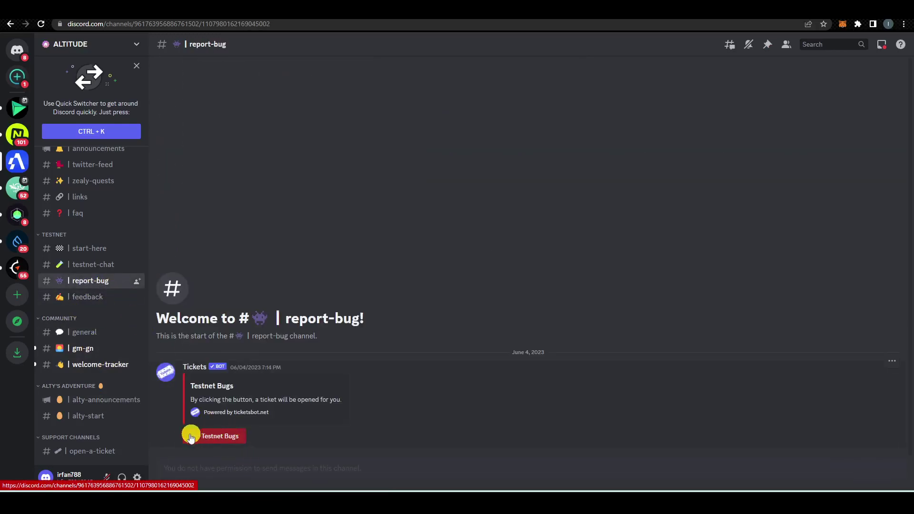
# Step: Return to the feedback channel and read the testers' earlier messages about the testnet
pyautogui.click(112, 298)
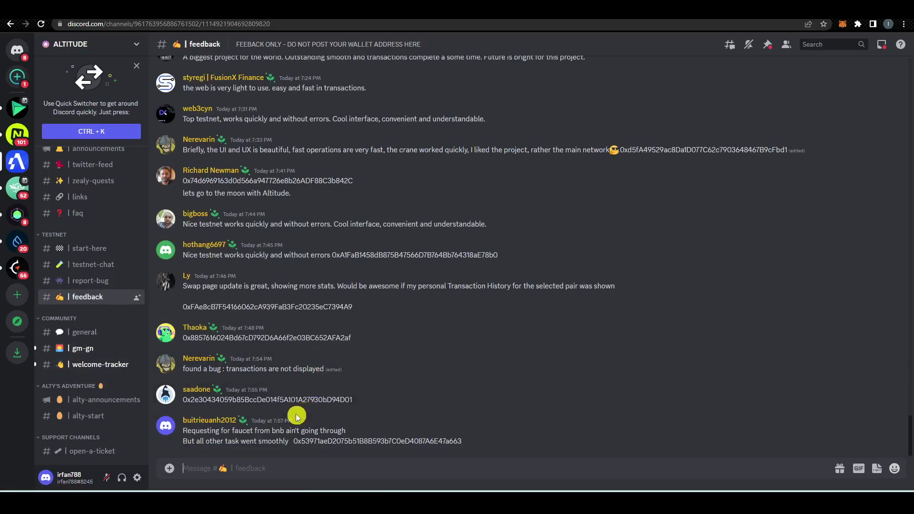
pyautogui.scroll(6, 297, 416)
pyautogui.scroll(-6, 297, 415)
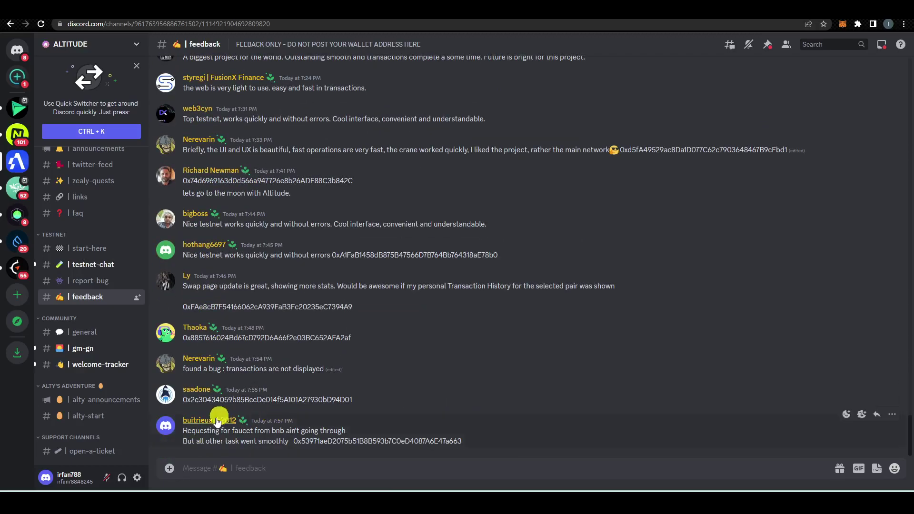
pyautogui.scroll(10, 234, 377)
pyautogui.scroll(4, 239, 377)
pyautogui.scroll(-8, 229, 376)
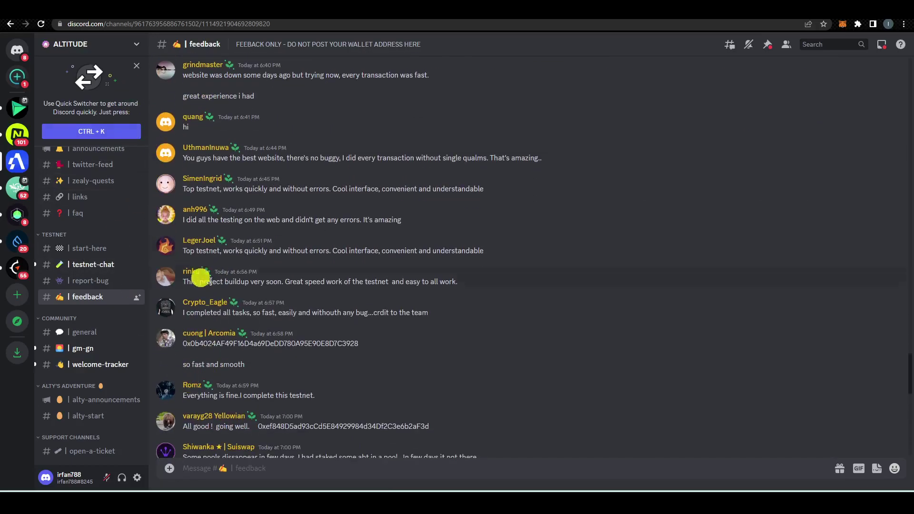
pyautogui.scroll(10, 200, 281)
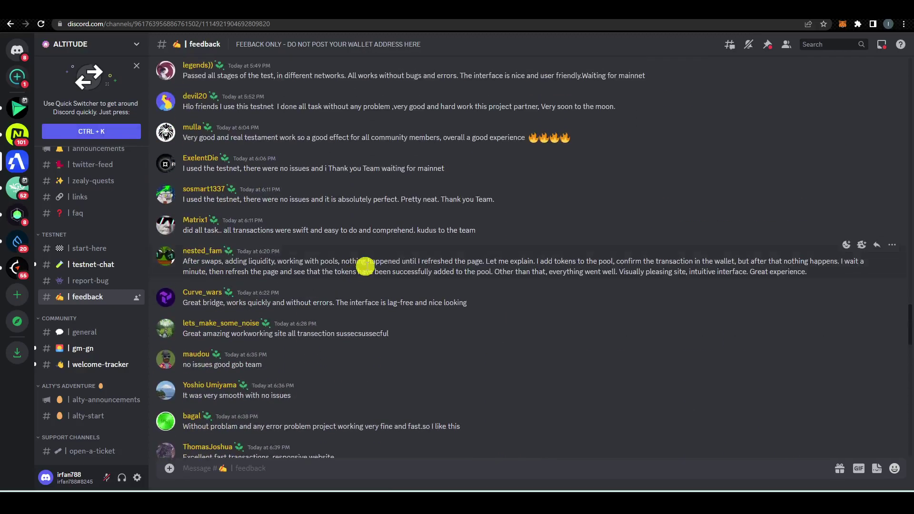